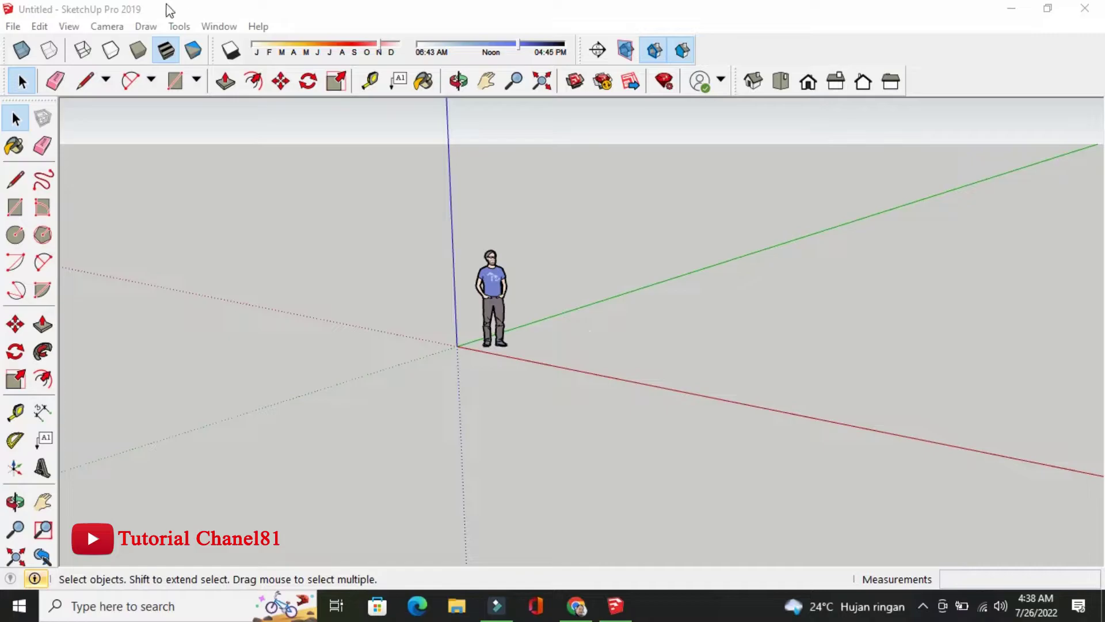
Open the Extension Warehouse from the Window menu
click(218, 26)
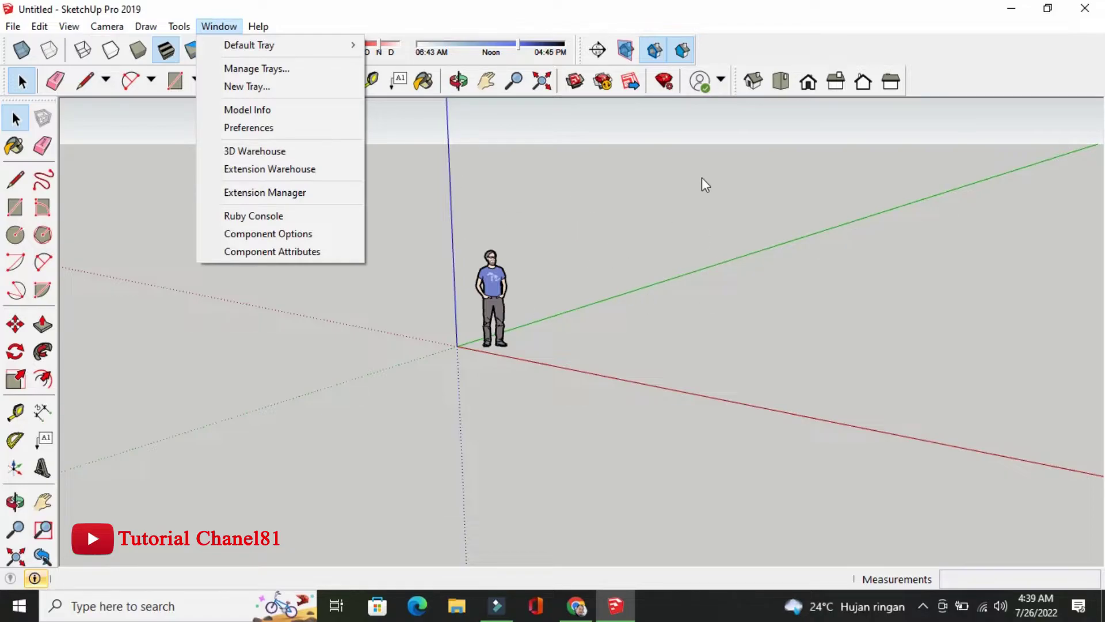
click(924, 55)
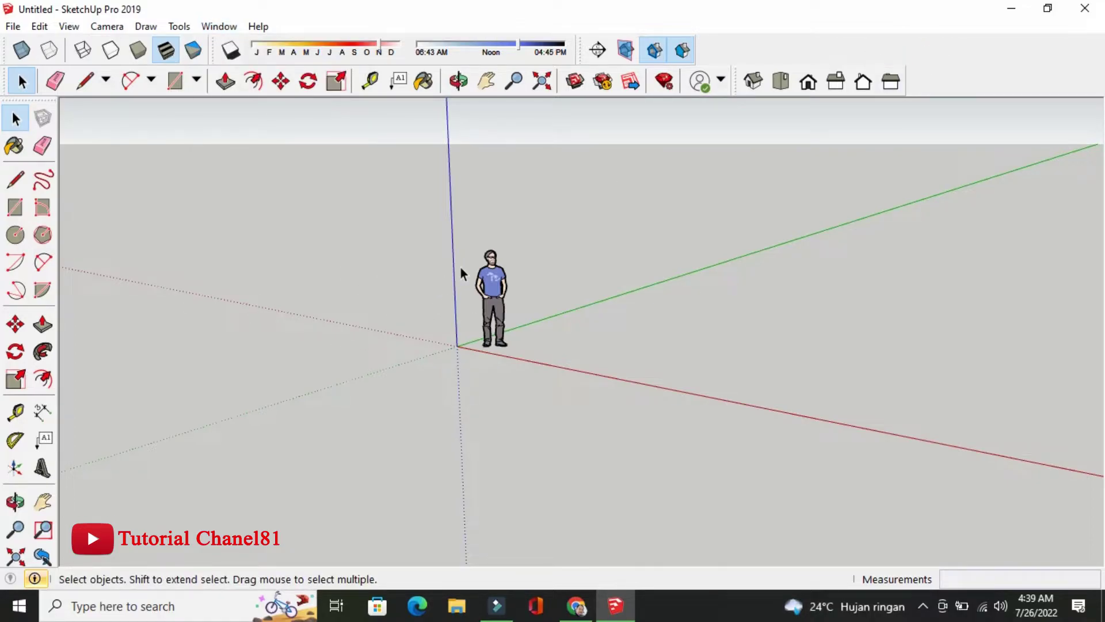
click(228, 30)
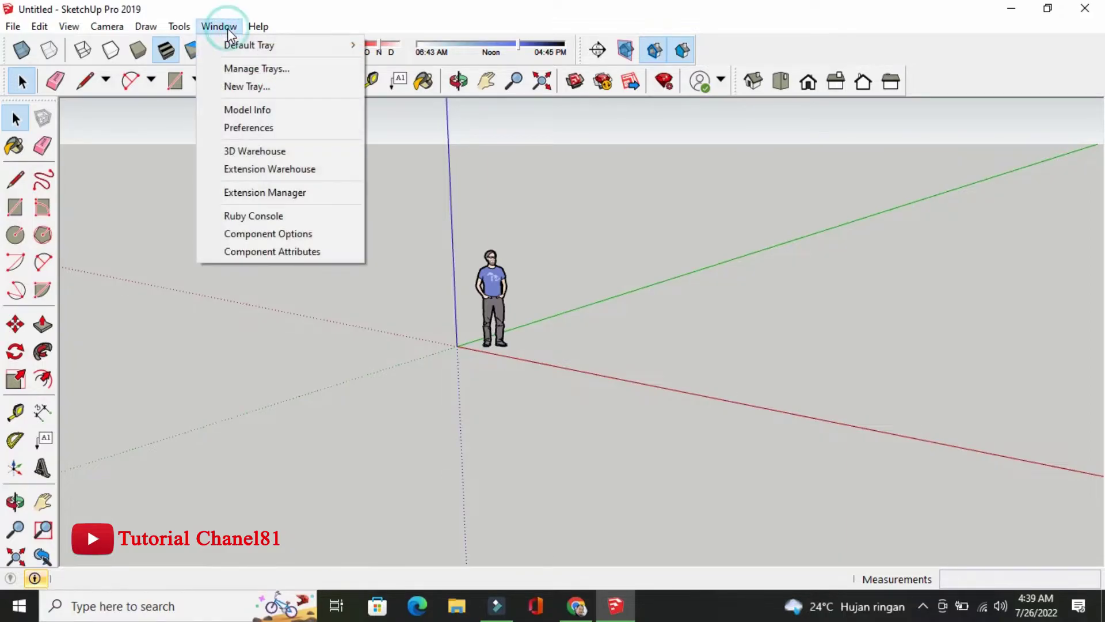
click(260, 170)
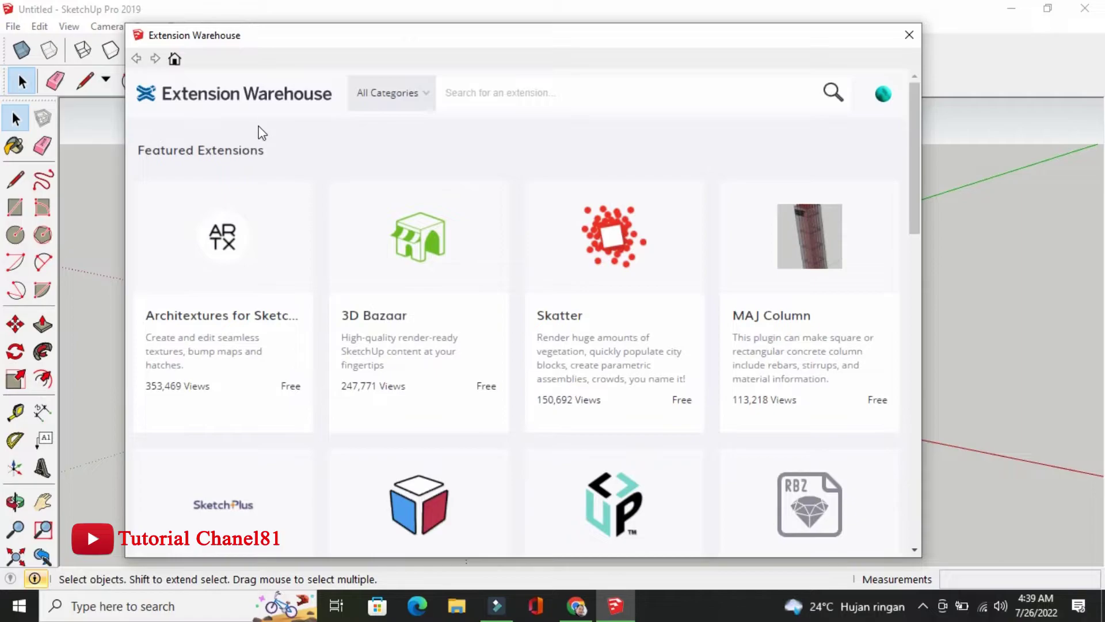
Search the Extension Warehouse for 'shape bender' and open the CLF Shape Bender result
click(883, 93)
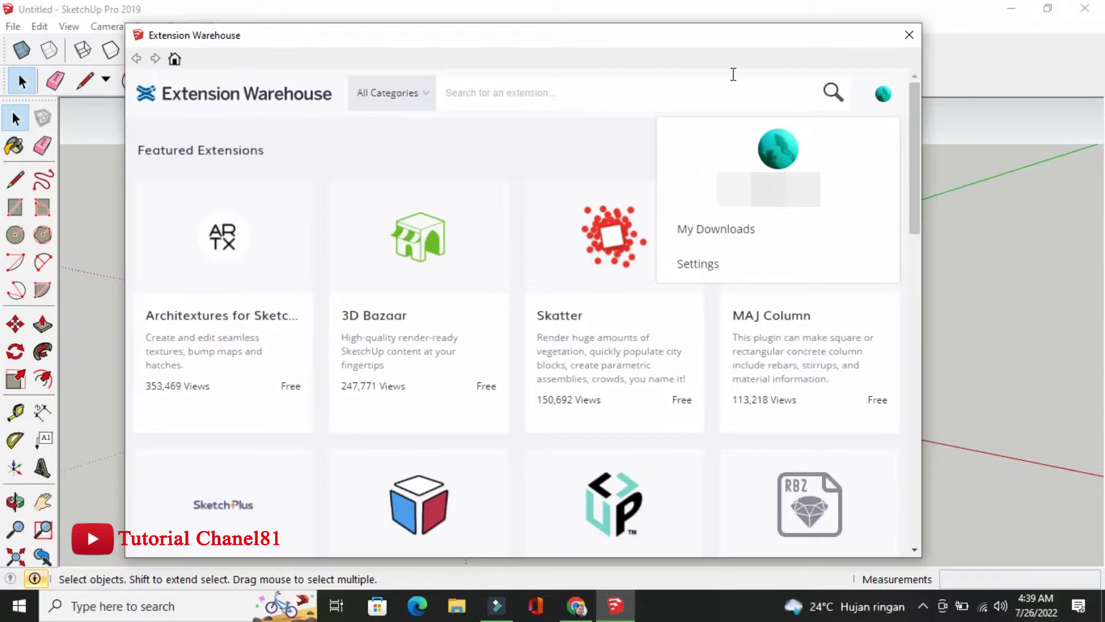
click(556, 90)
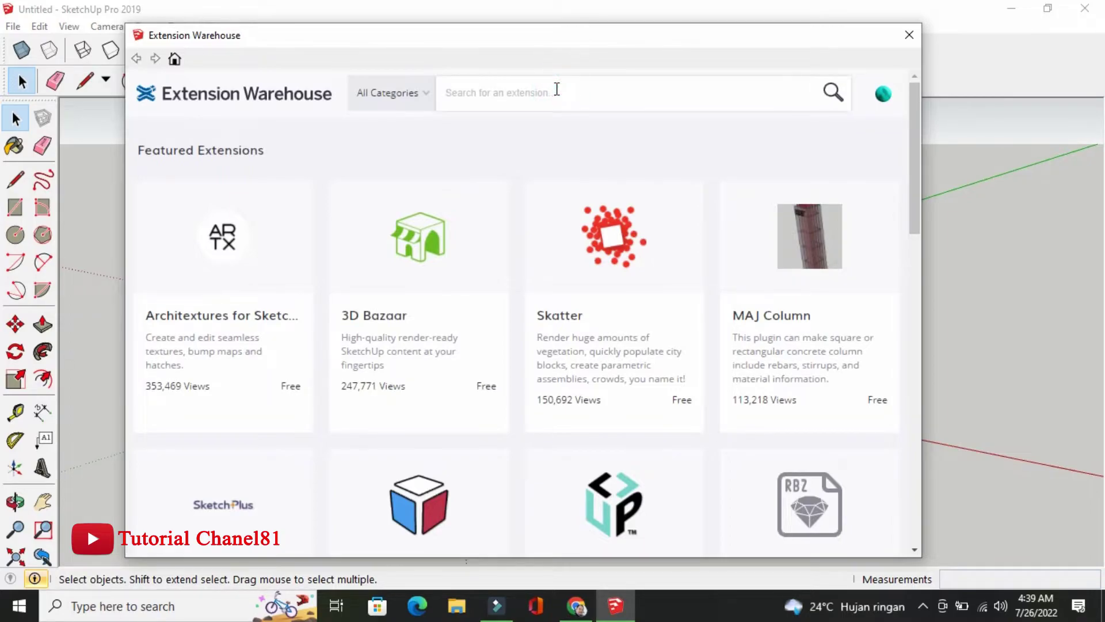
text(shape)
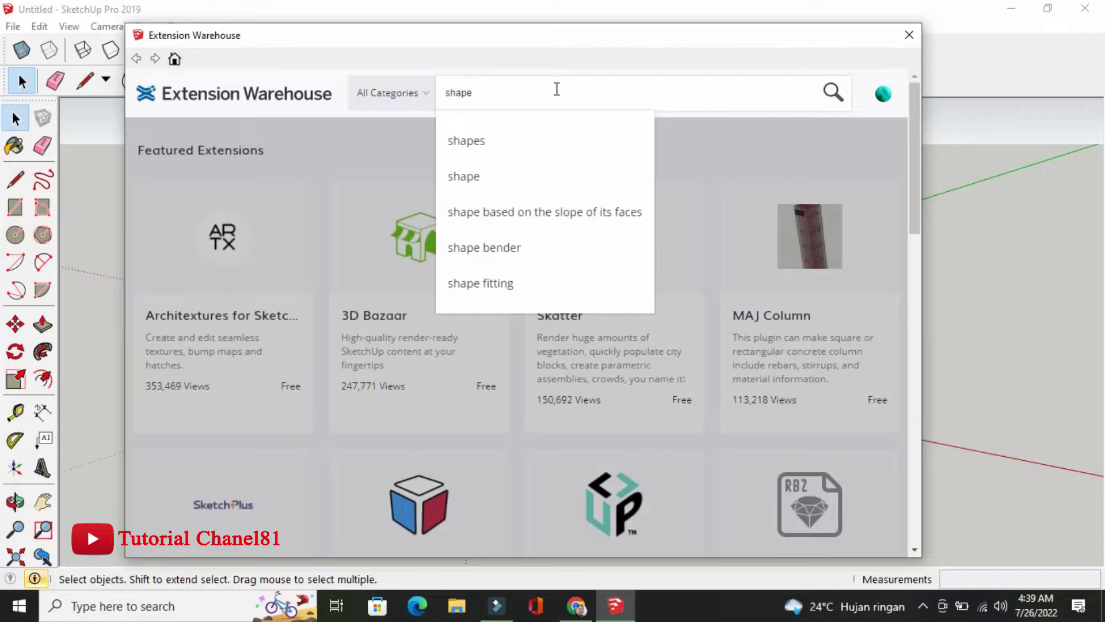
text( bend)
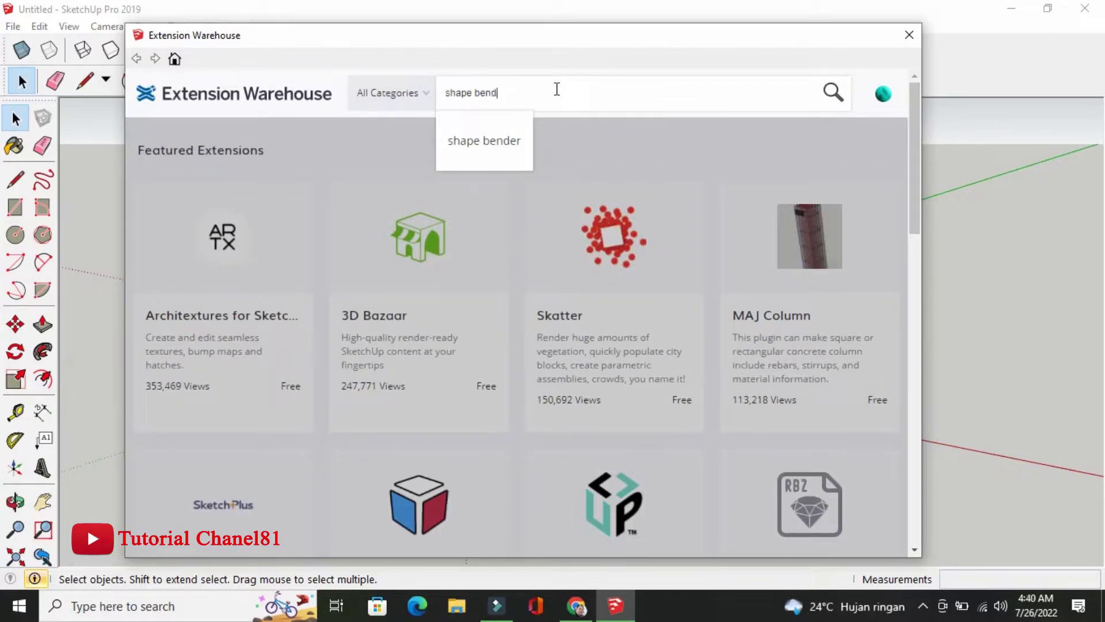
text(er)
click(511, 151)
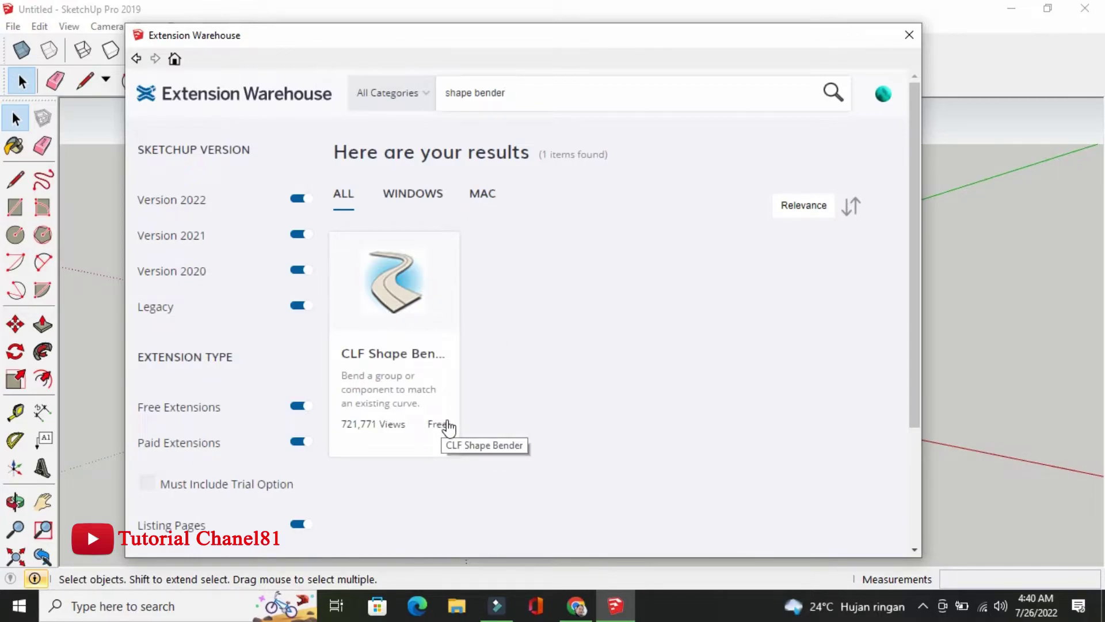
click(409, 330)
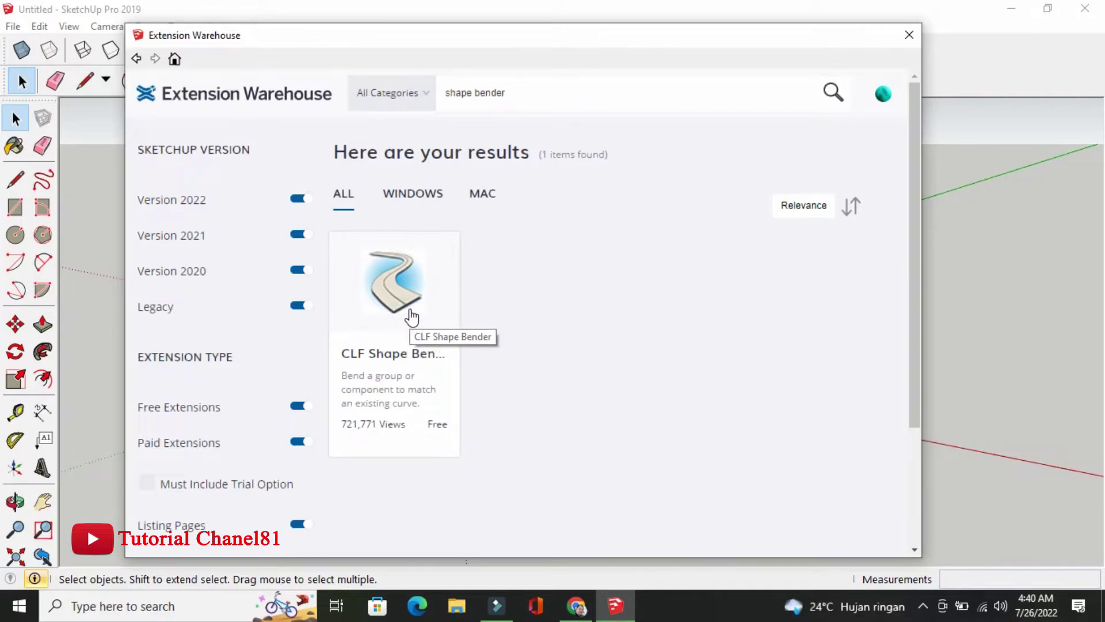
Review the CLF Shape Bender details page, a free 0.6.1 beta, down to its Install button
click(410, 311)
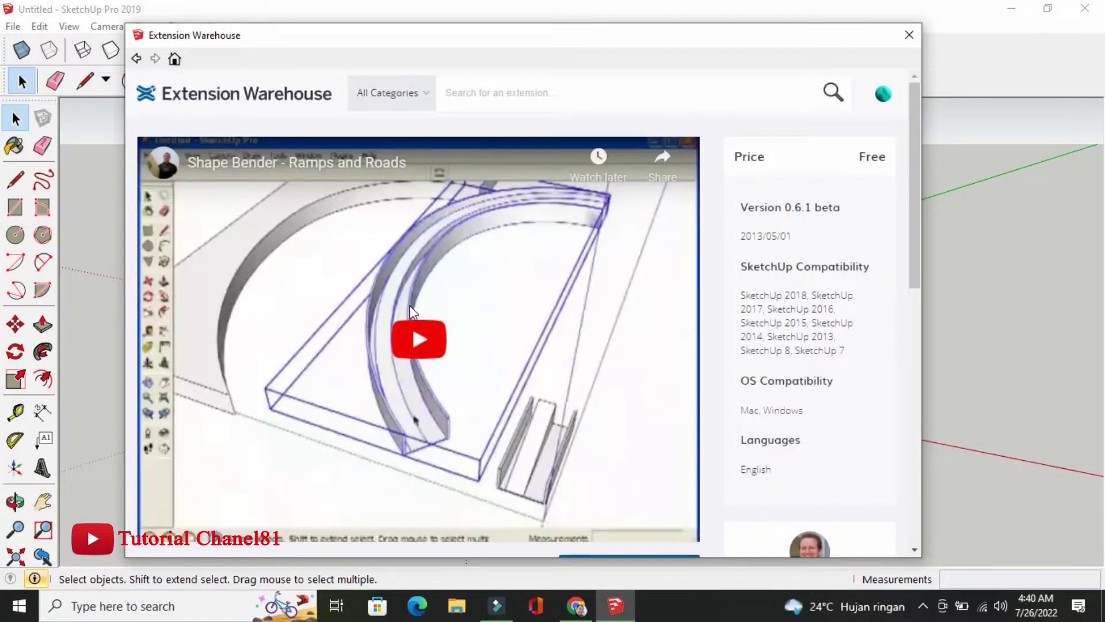
scroll(642, 247, down, 3)
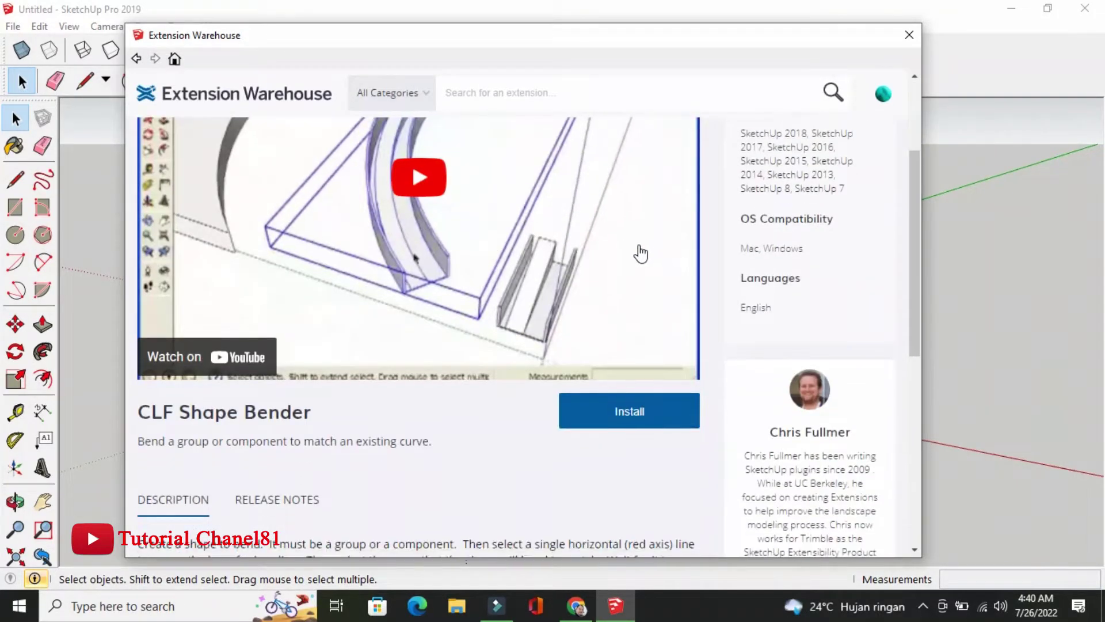
scroll(640, 253, up, 3)
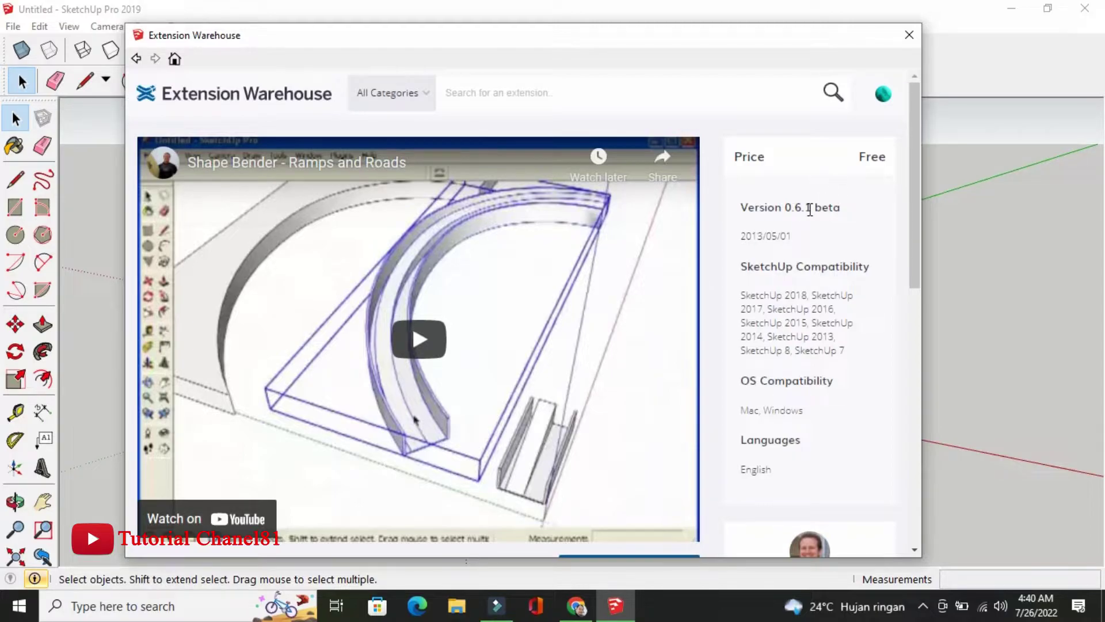
scroll(800, 229, down, 2)
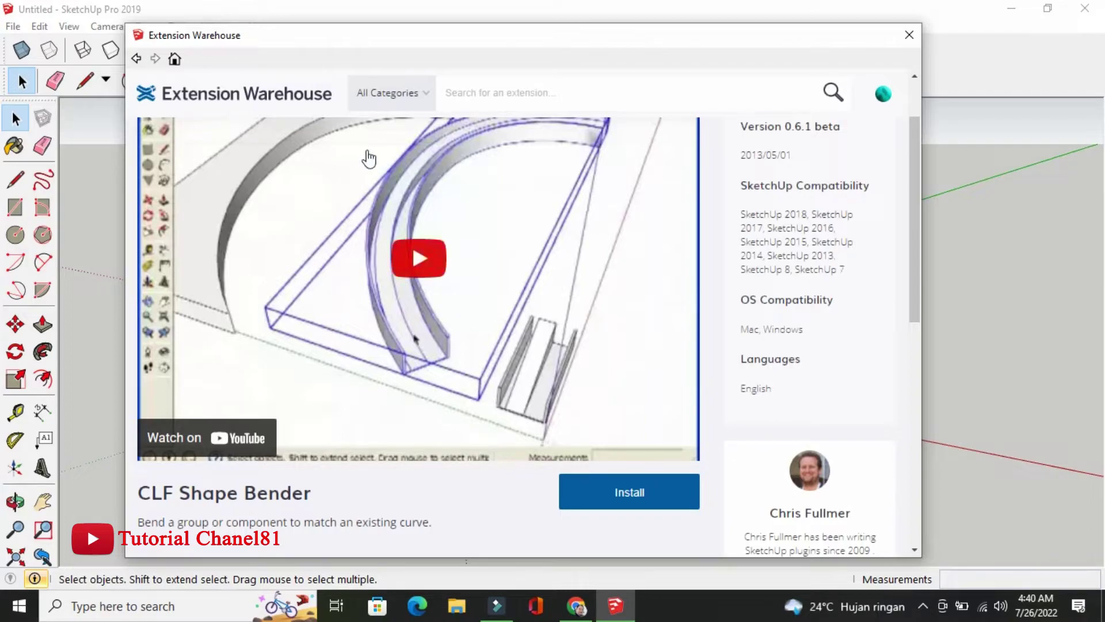
scroll(335, 210, up, 2)
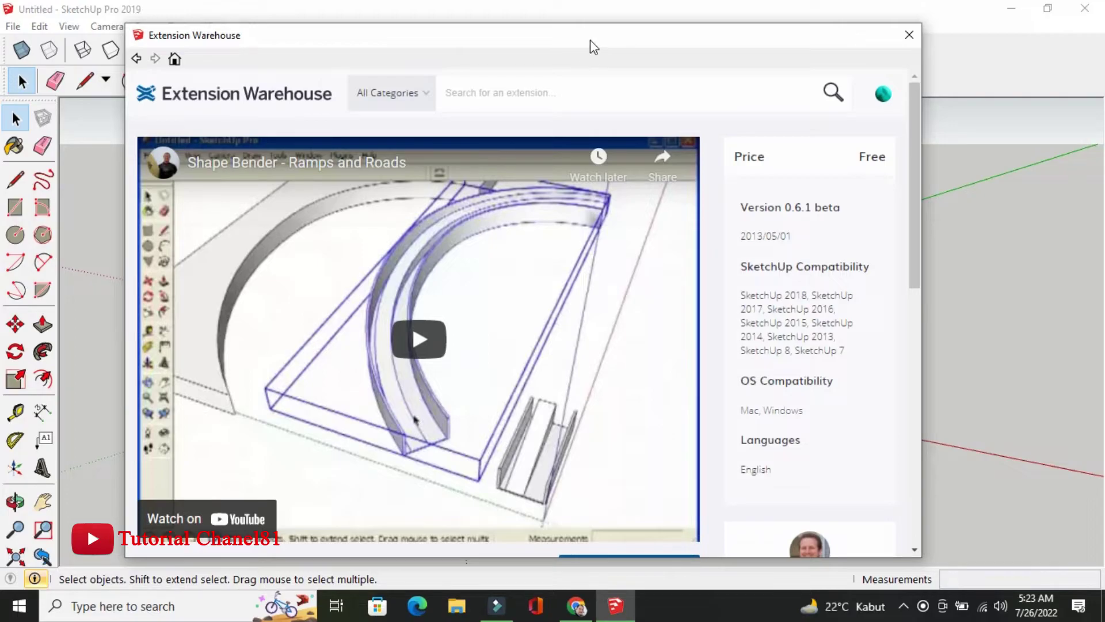
drag(590, 40, 596, 21)
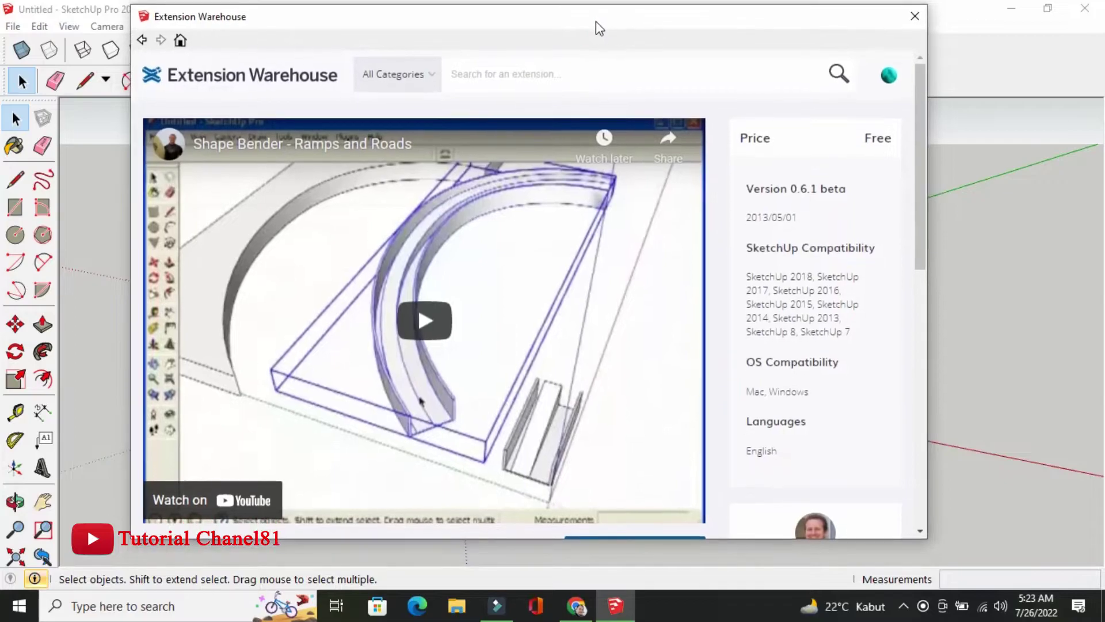
drag(923, 122, 917, 167)
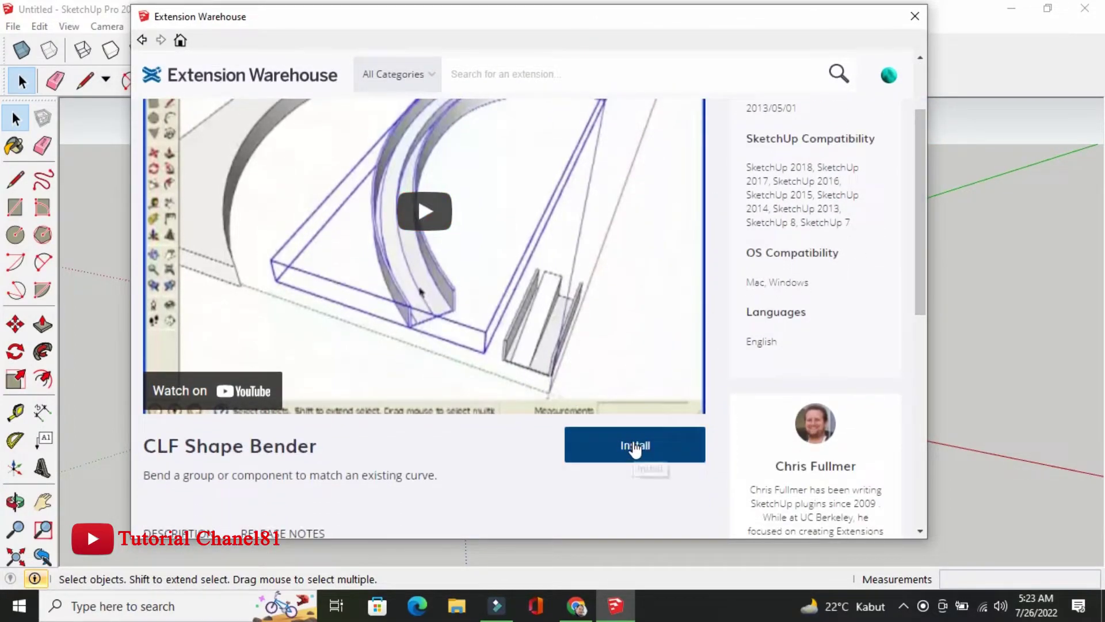
drag(921, 171, 924, 188)
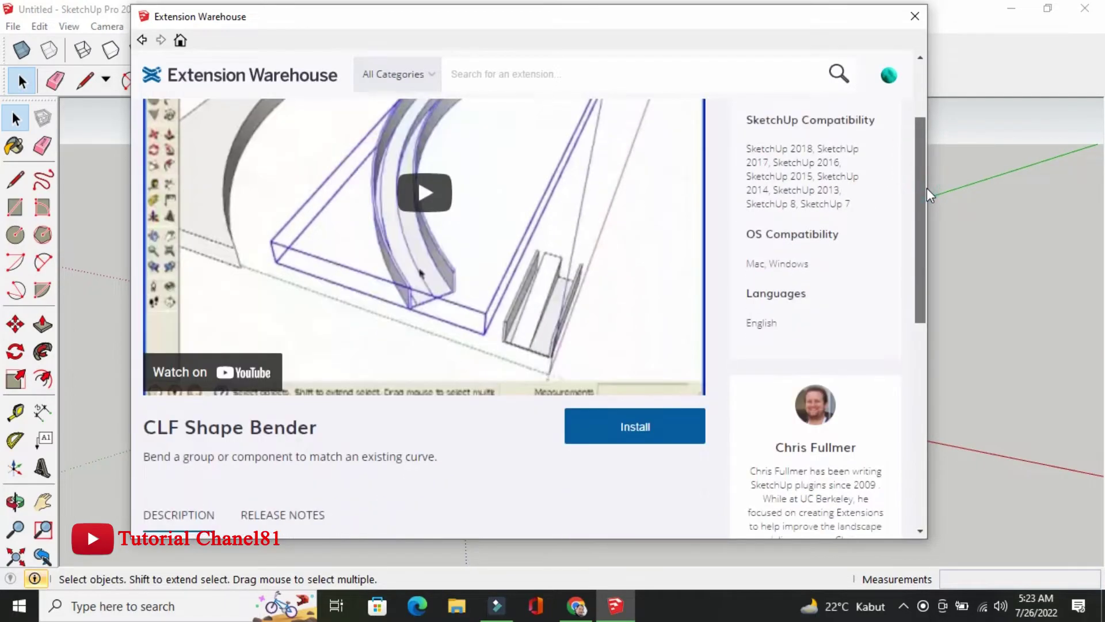
Install CLF Shape Bender, accepting the compatibility and install prompts and confirming success
click(656, 438)
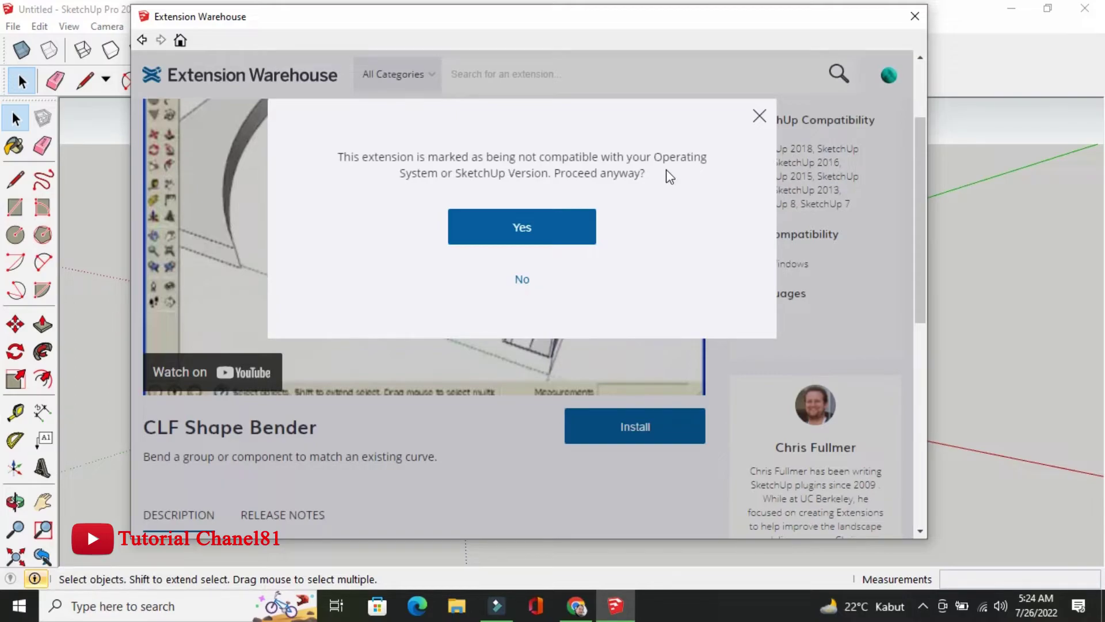
click(525, 235)
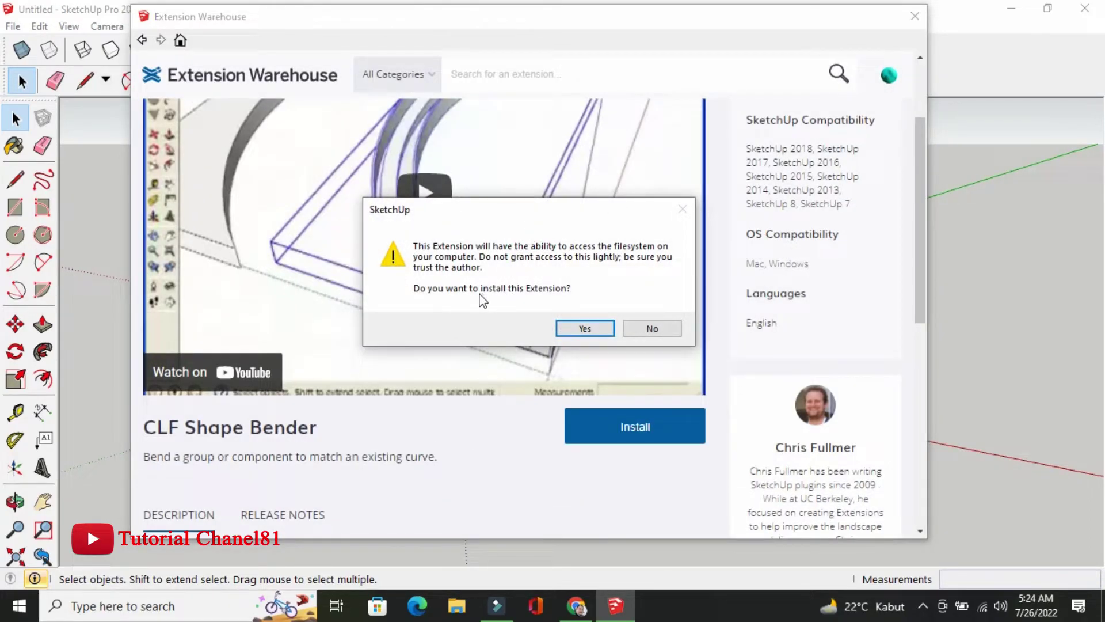
click(584, 329)
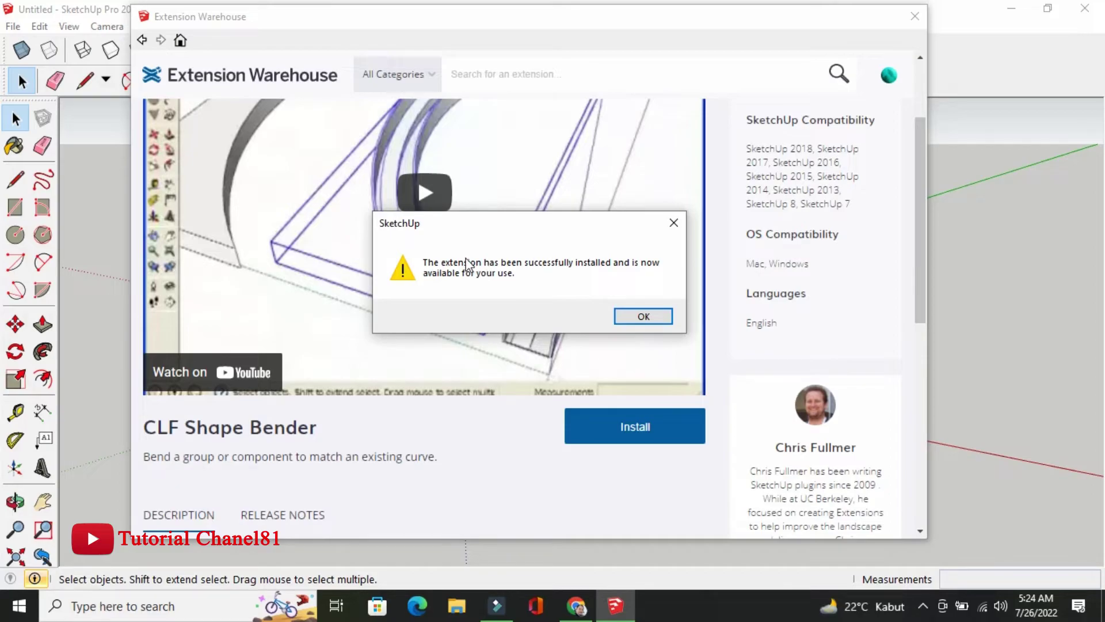
click(643, 316)
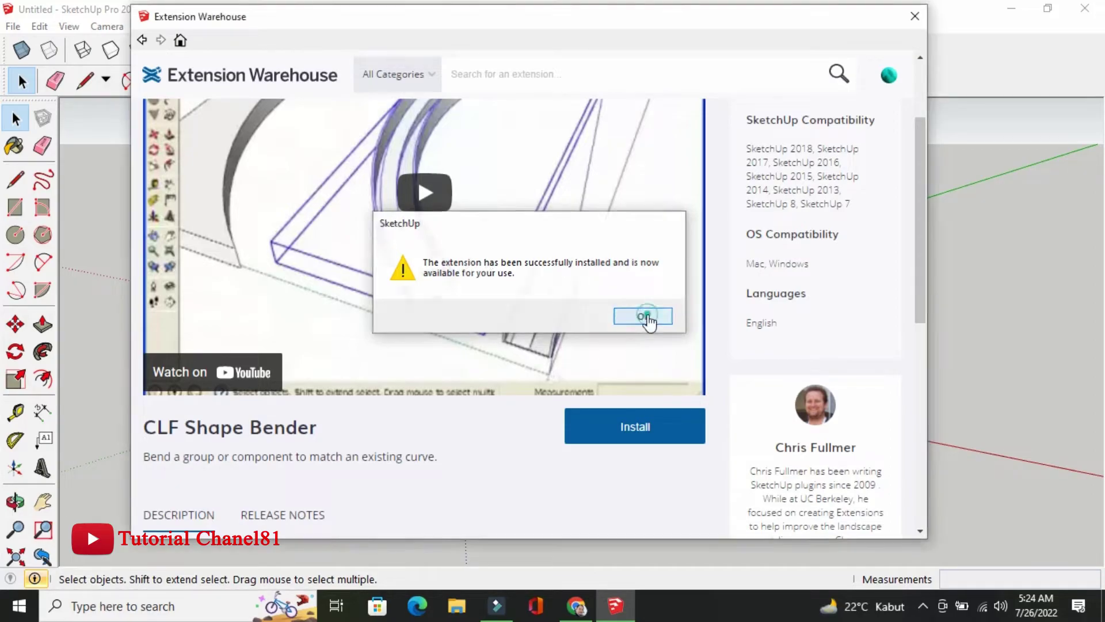
Close the store, then enable the Shape Bender toolbar and dock it in the top row
click(915, 16)
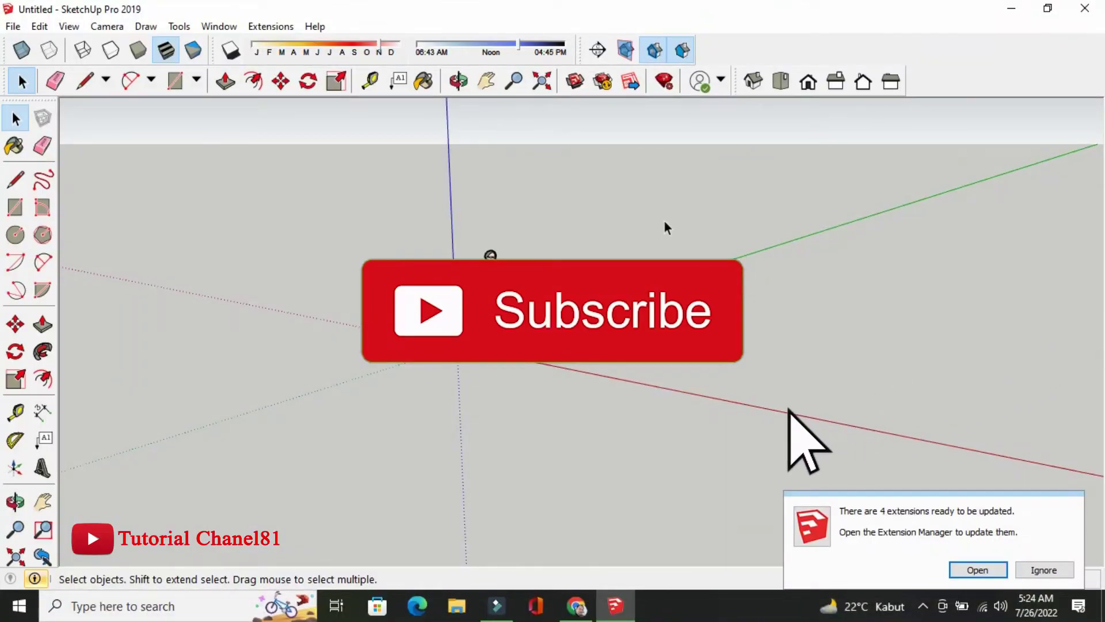
right_click(936, 36)
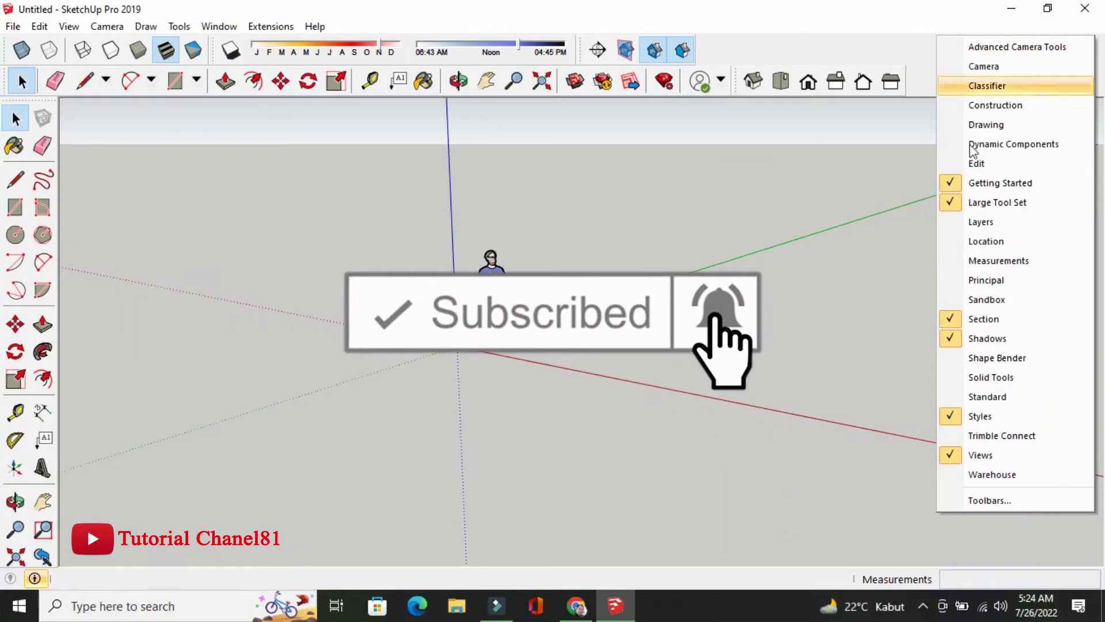
click(973, 358)
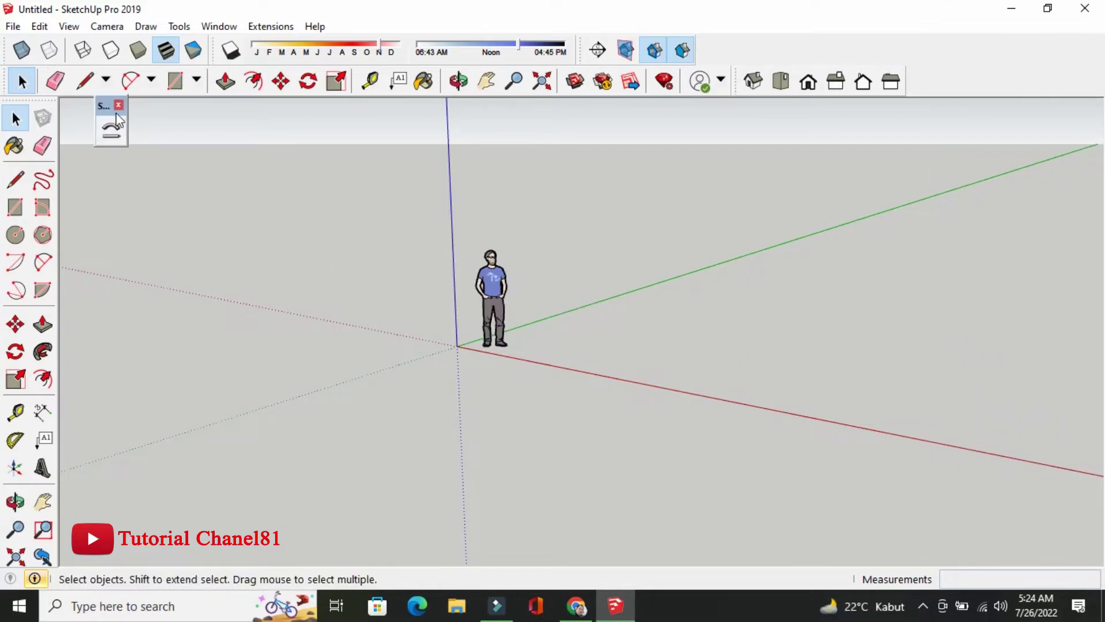
drag(111, 113, 715, 51)
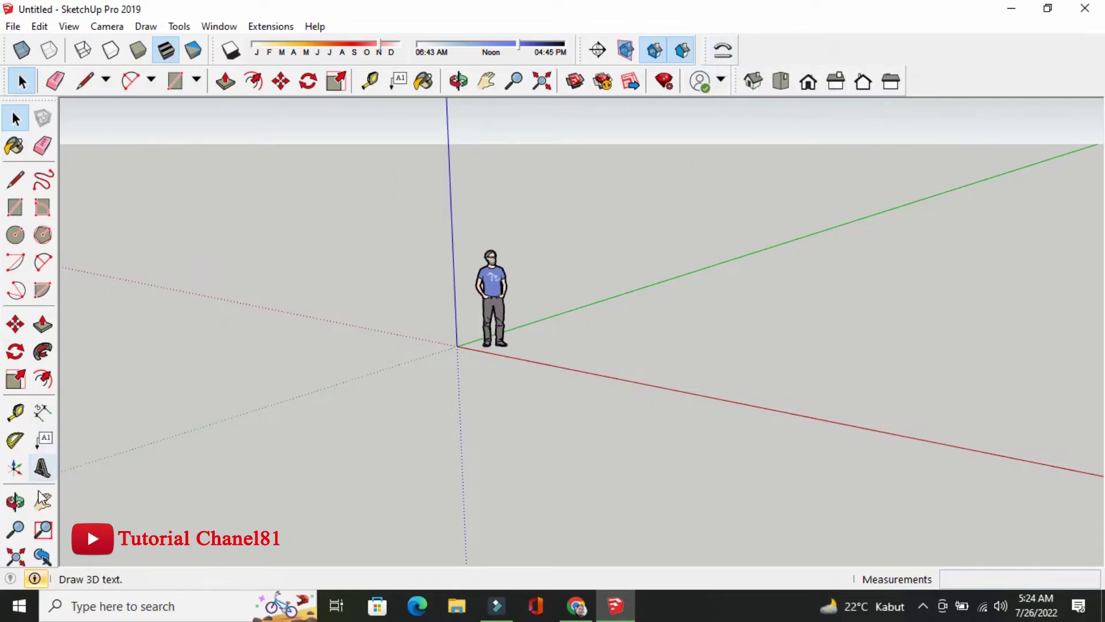
click(15, 502)
drag(334, 399, 424, 424)
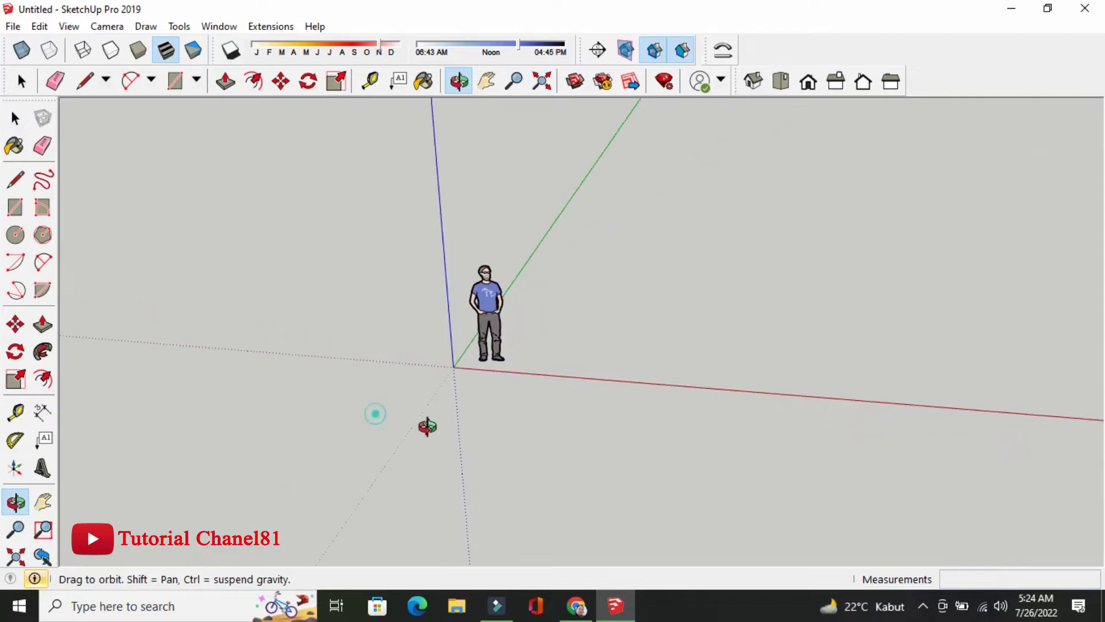
Draw a long thin rectangle from the origin along the red axis and delete the person figure
click(16, 207)
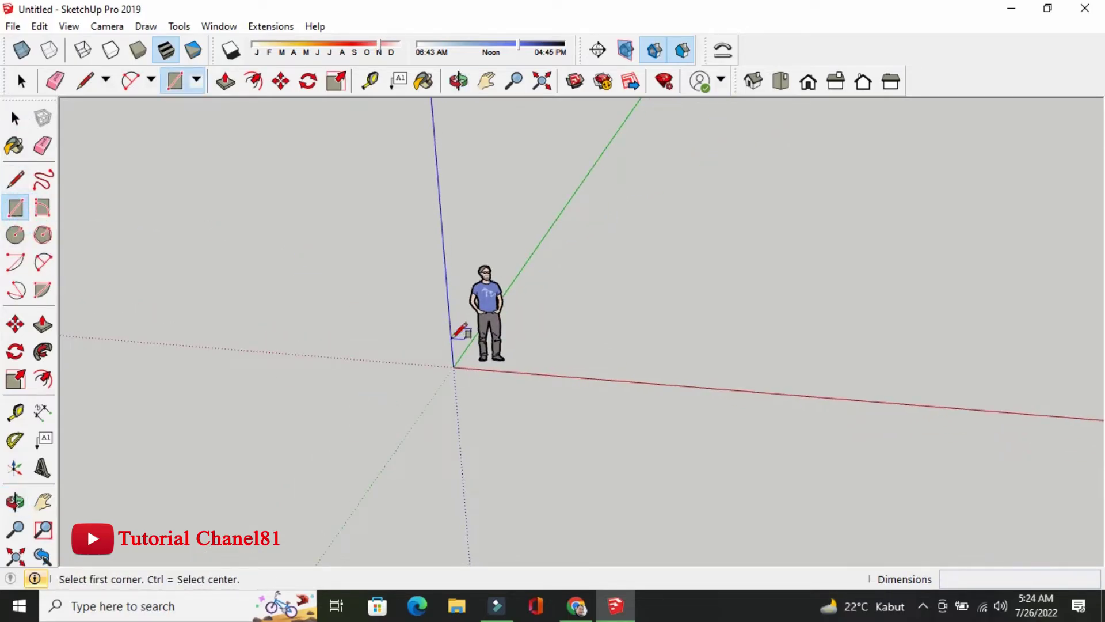
click(453, 366)
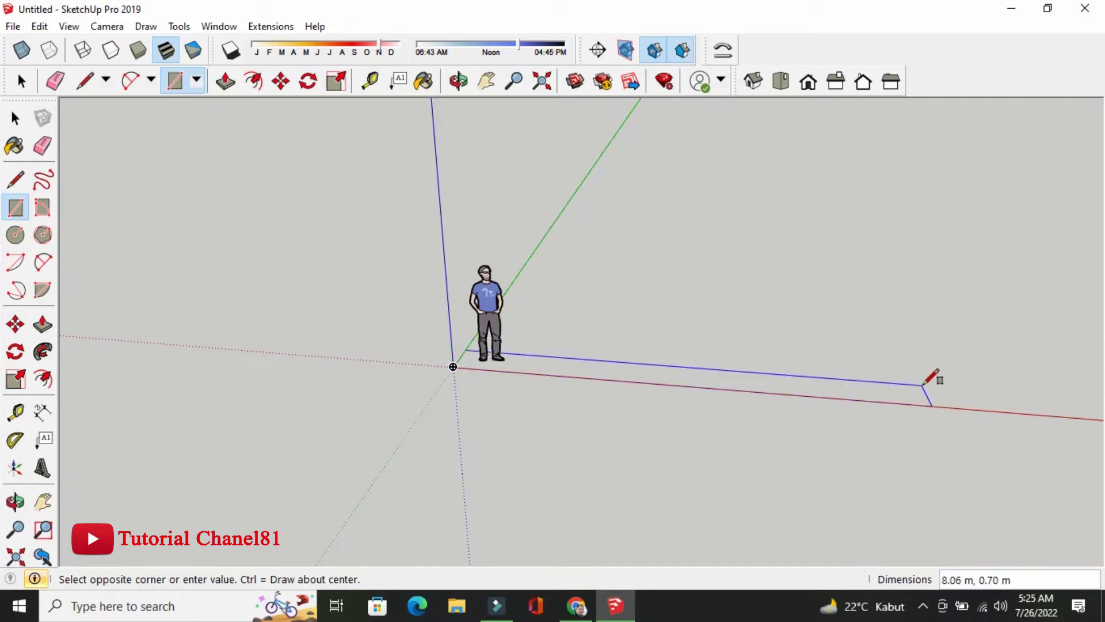
click(926, 380)
scroll(222, 370, down, 2)
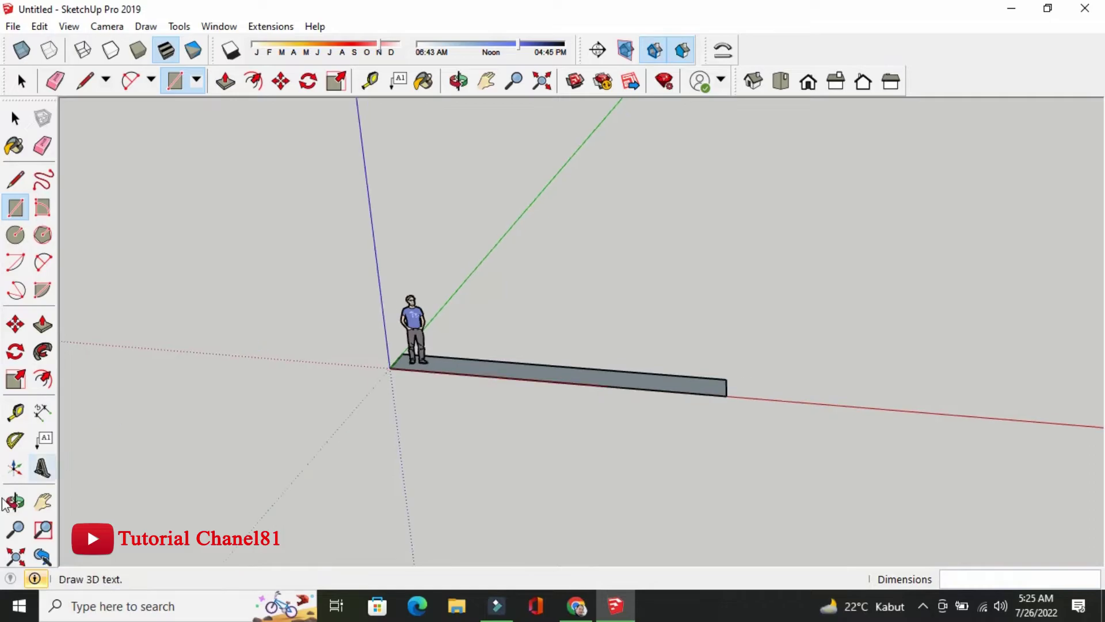
click(15, 118)
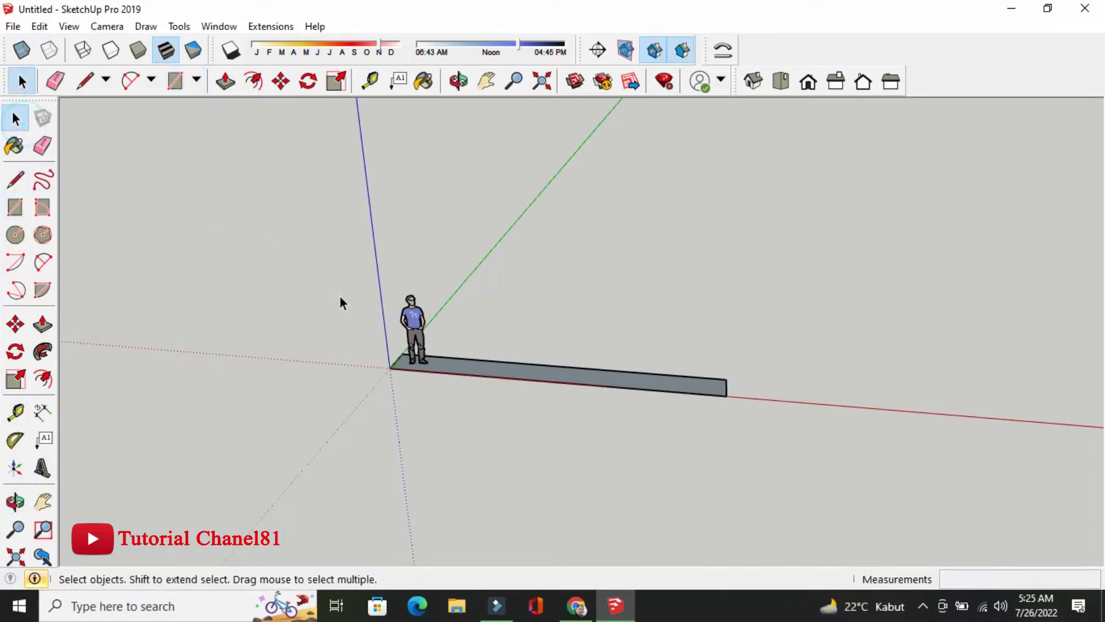
click(412, 318)
key(Delete)
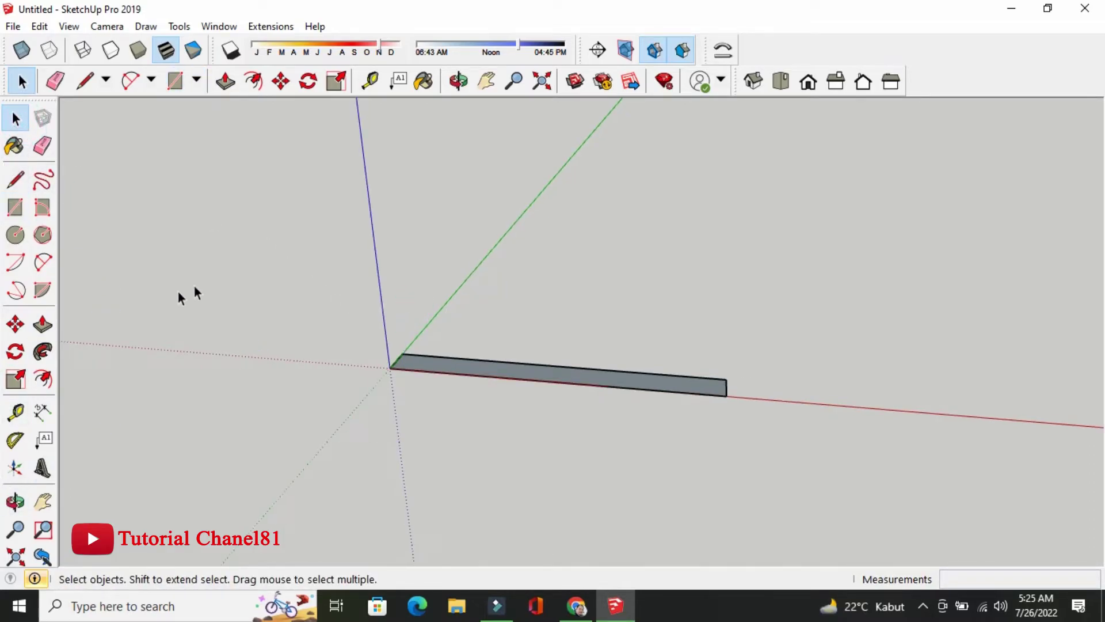
Push/Pull the rectangle up 3.67 m and make the whole box a group
click(43, 325)
click(522, 377)
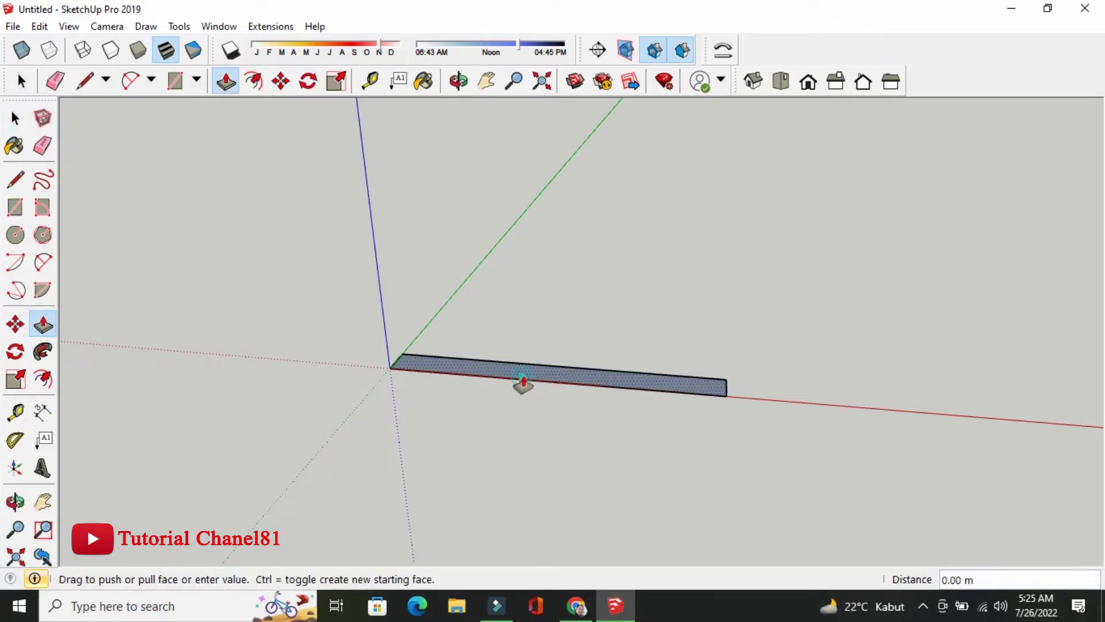
click(513, 233)
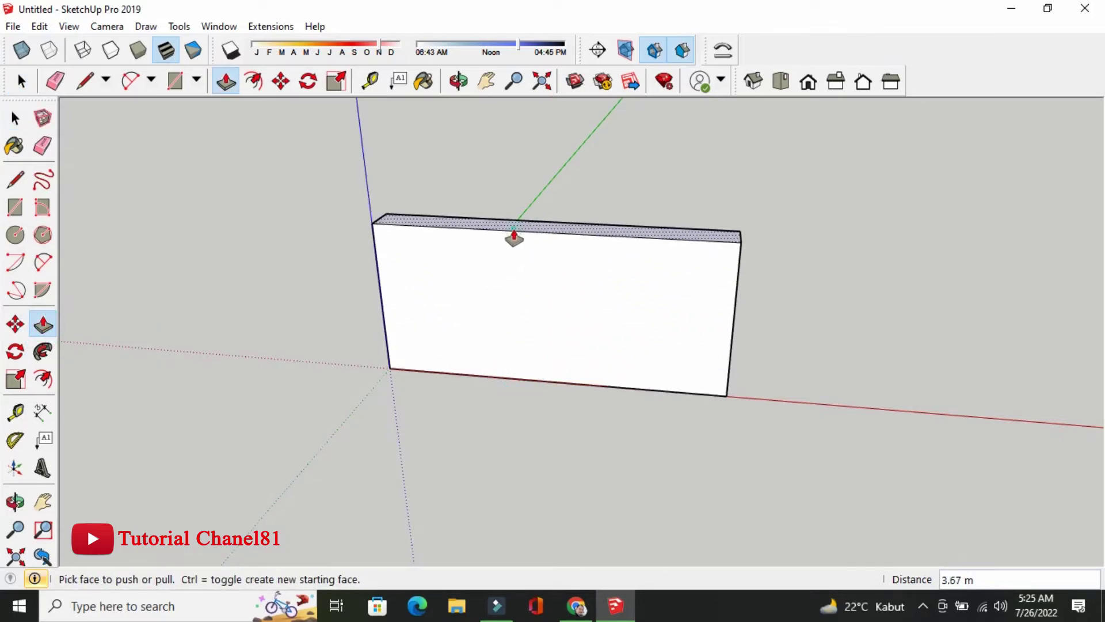
click(14, 118)
scroll(276, 252, down, 1)
mouse_move(258, 184)
mouse_down()
mouse_move(609, 305)
mouse_move(765, 416)
mouse_up()
right_click(610, 282)
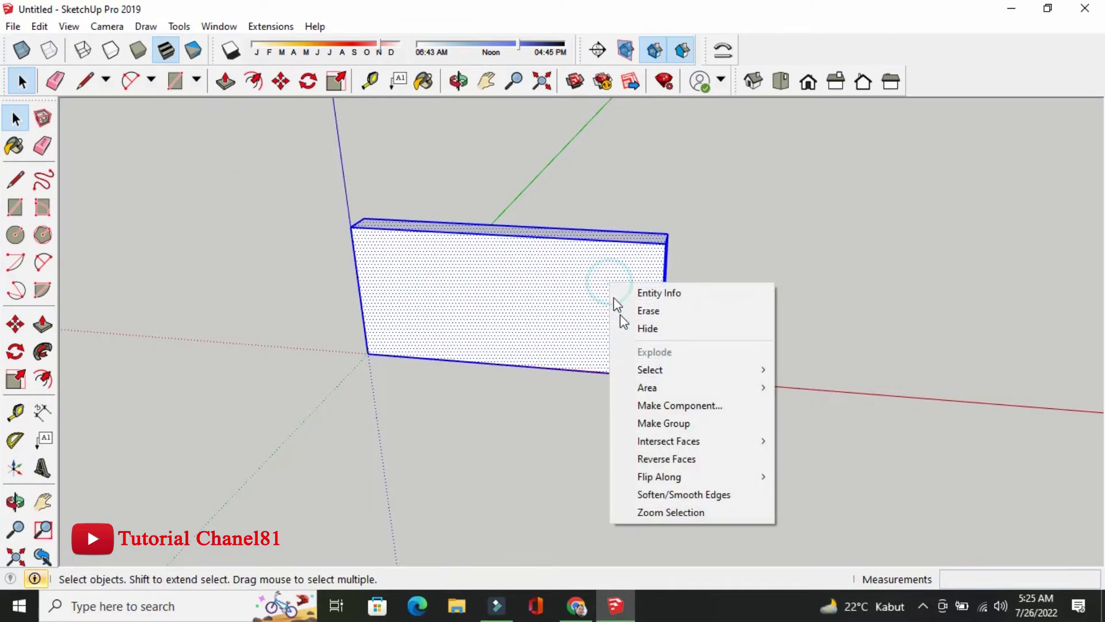
click(659, 425)
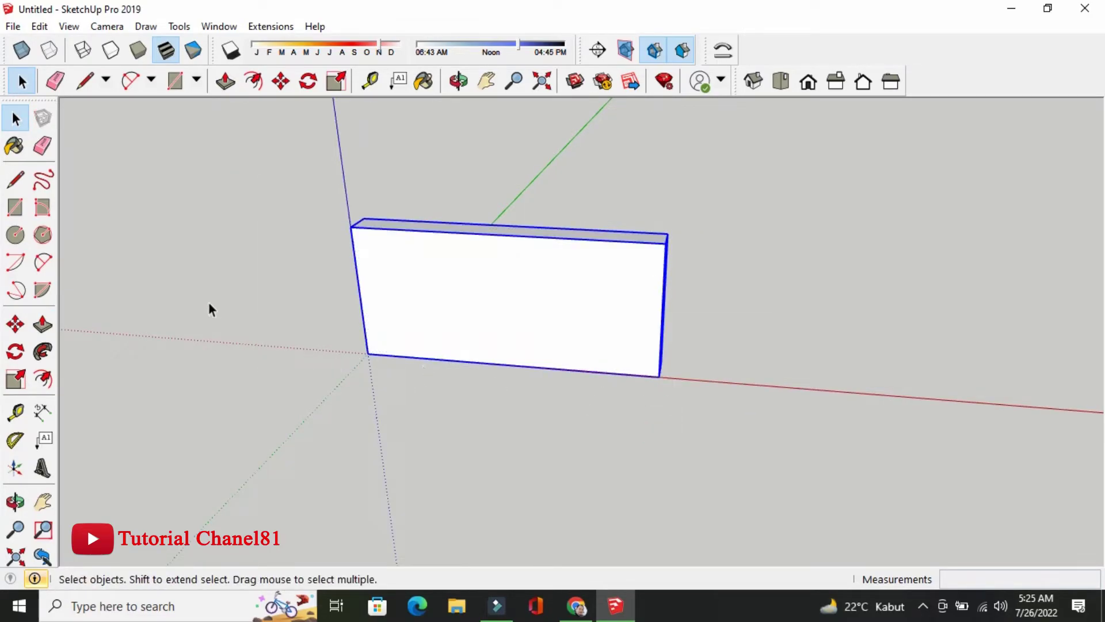
Move the box's bottom front edge 0.73 m forward as a separate 19.97 m line
click(16, 179)
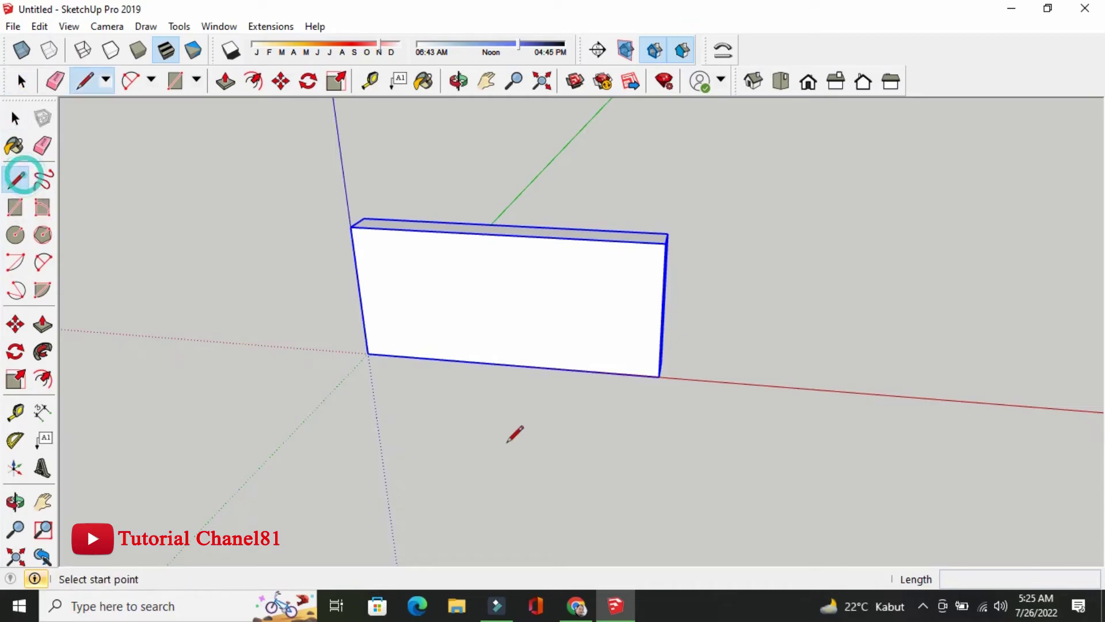
click(368, 353)
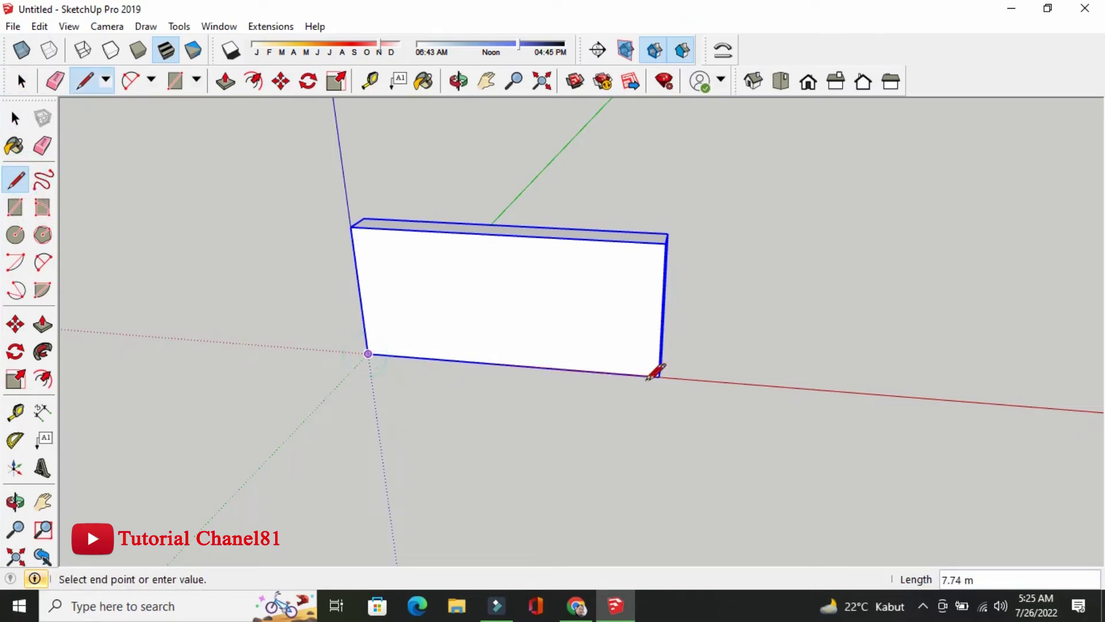
click(16, 118)
click(550, 369)
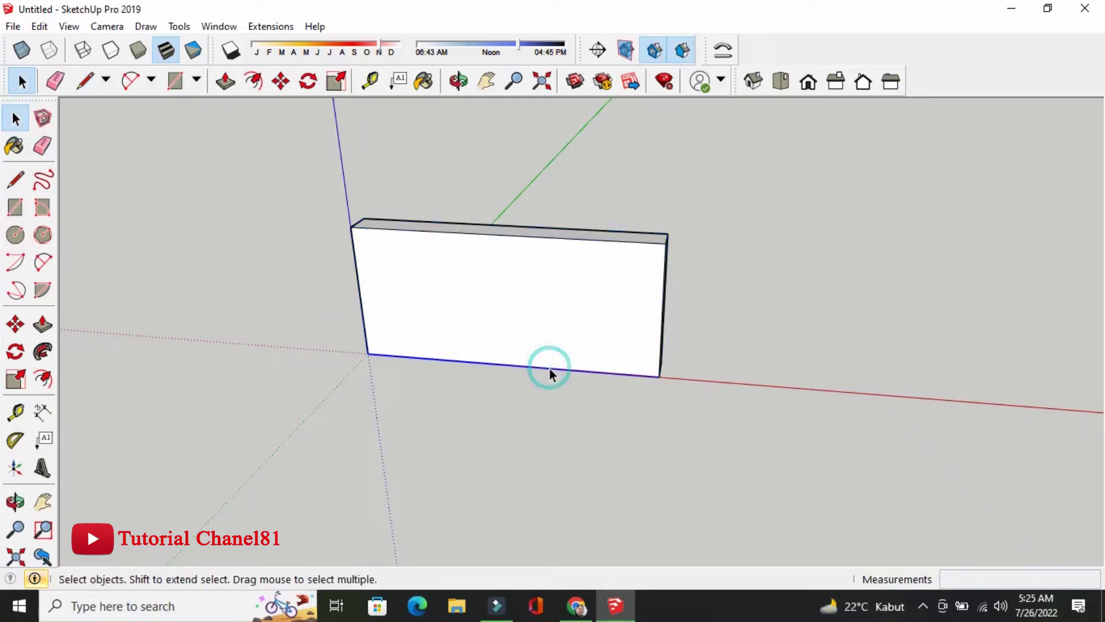
click(16, 324)
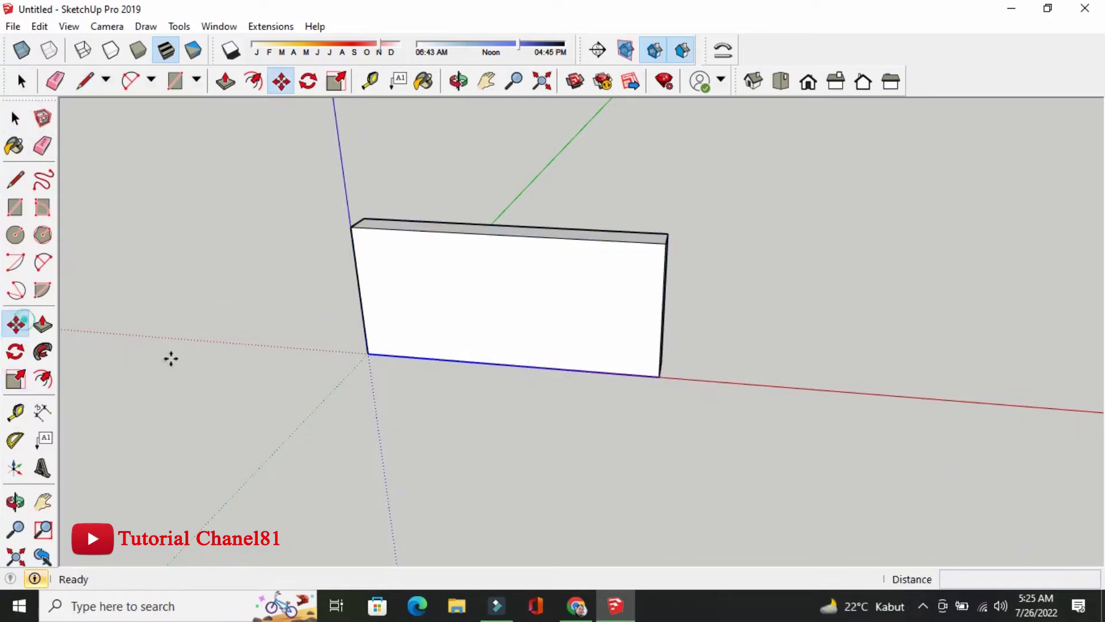
click(372, 355)
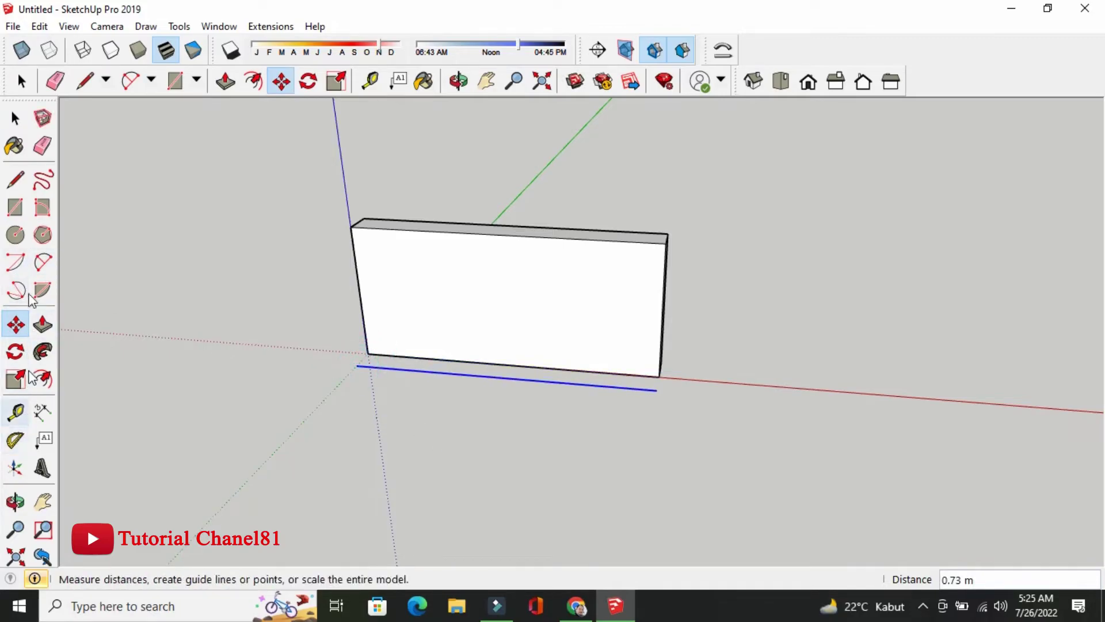
click(15, 118)
click(43, 262)
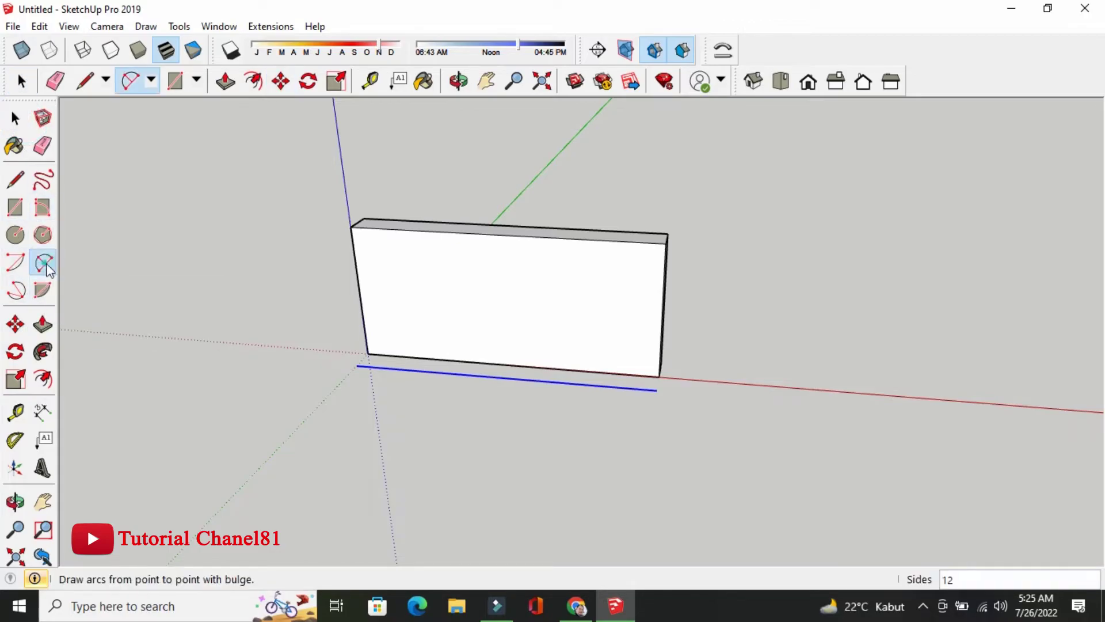
scroll(432, 353, down, 1)
scroll(431, 353, down, 1)
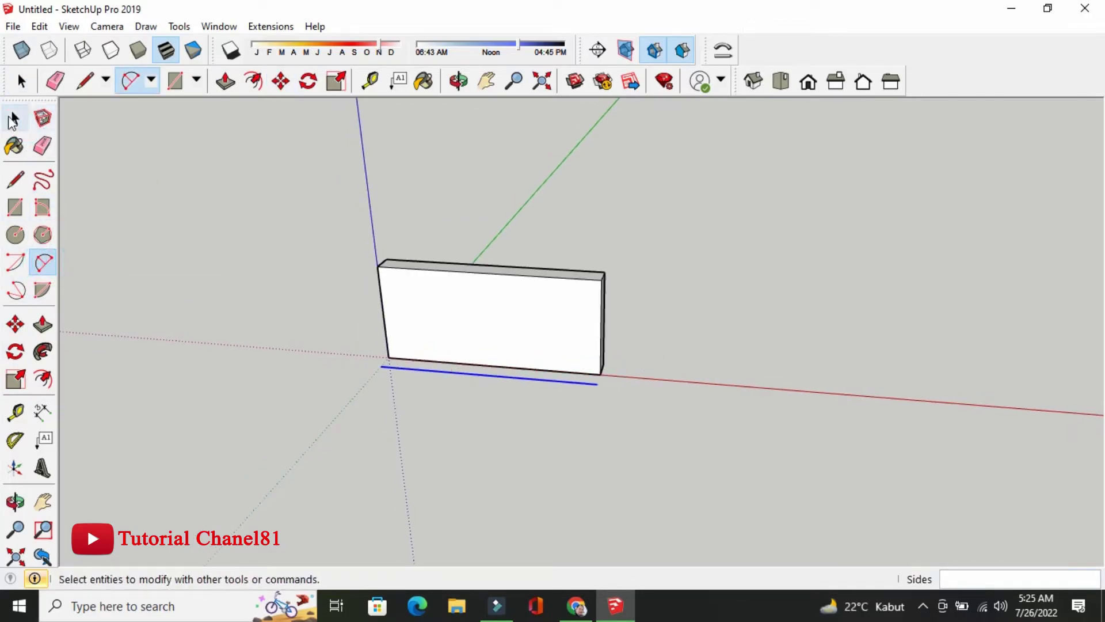
Copy the straight edge further along the red axis using Move with Ctrl
click(19, 333)
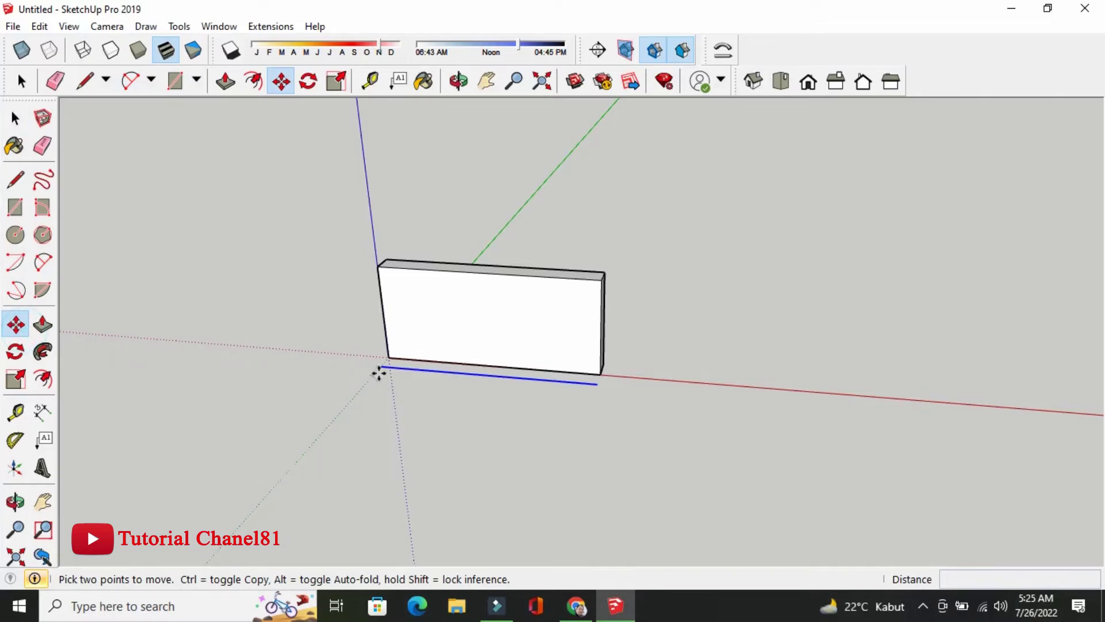
click(380, 369)
key(ctrl)
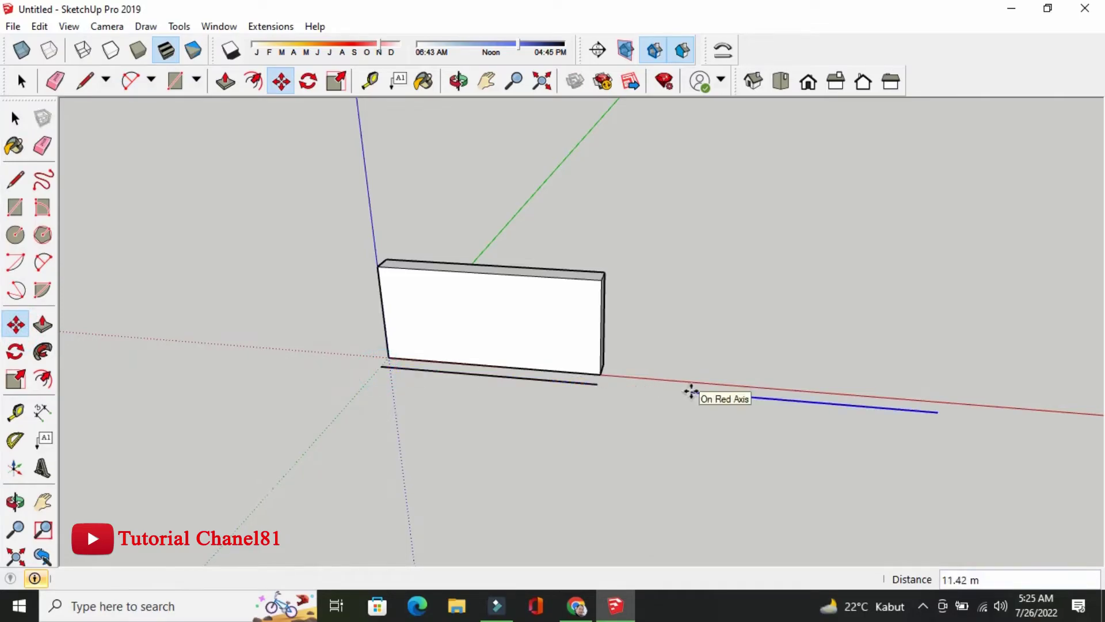
click(692, 392)
Draw a 2.20 m-bulge arc over the copied edge and erase its straight chord
click(42, 262)
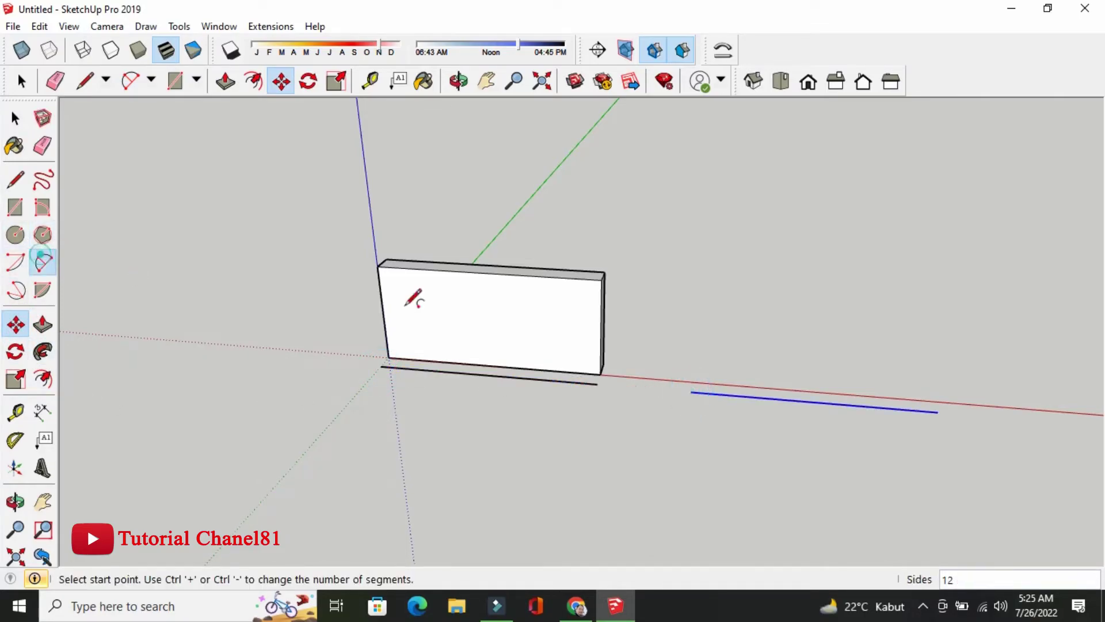
click(690, 392)
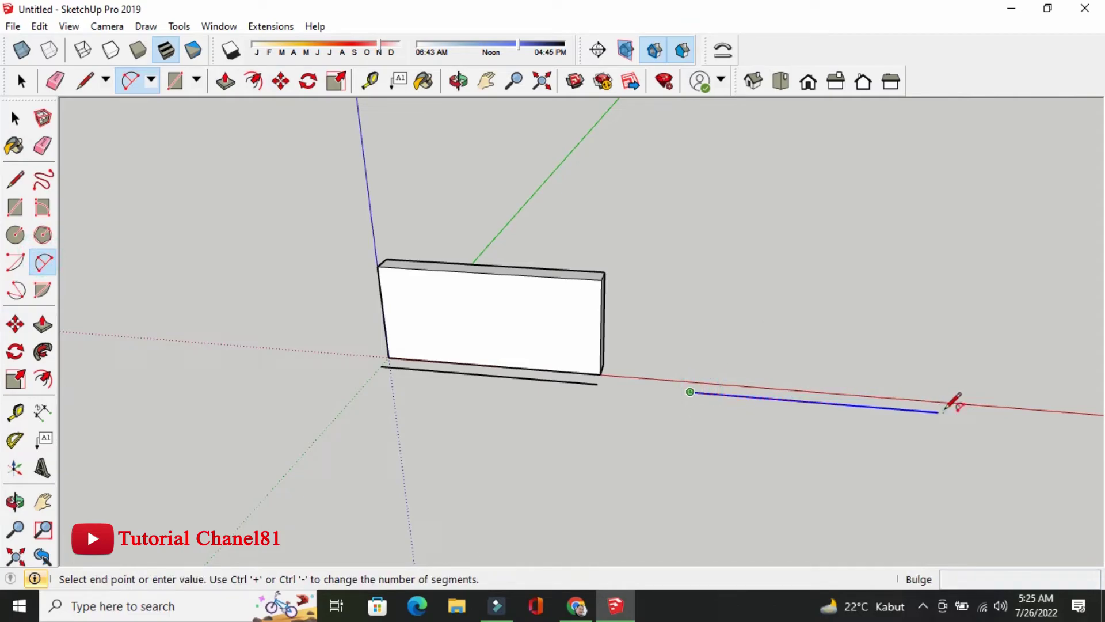
click(938, 412)
click(42, 262)
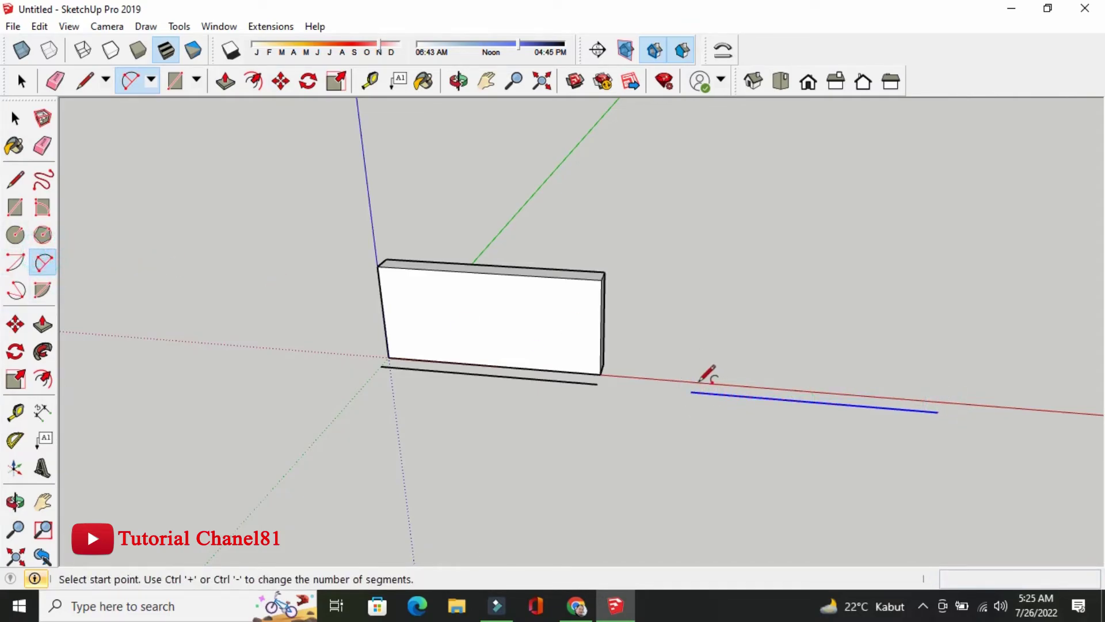
click(690, 391)
click(937, 412)
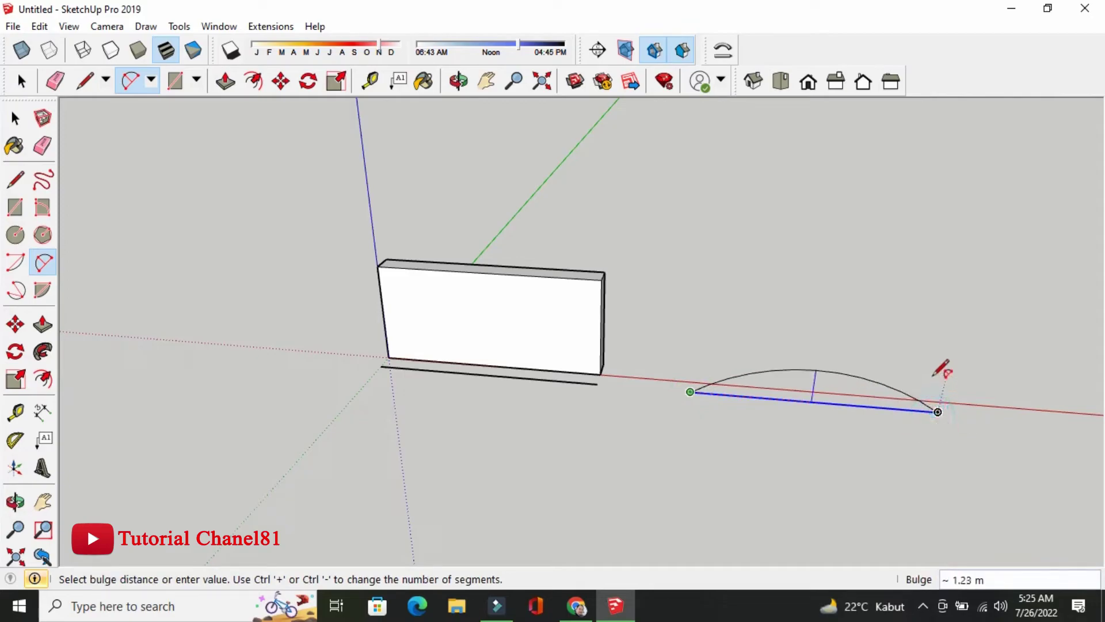
click(934, 347)
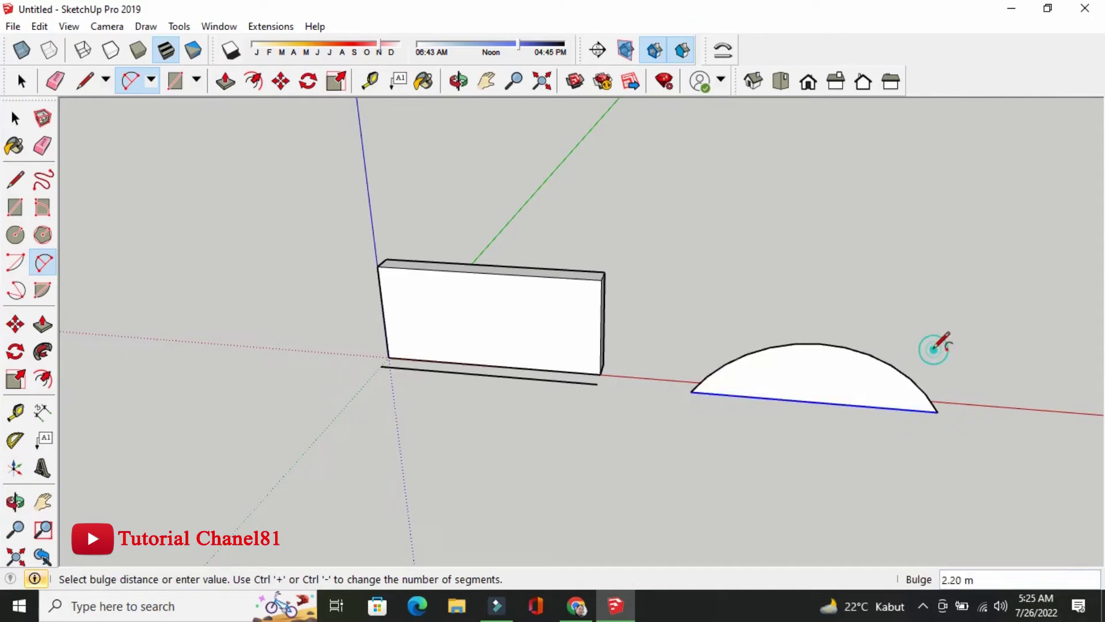
click(43, 146)
click(784, 399)
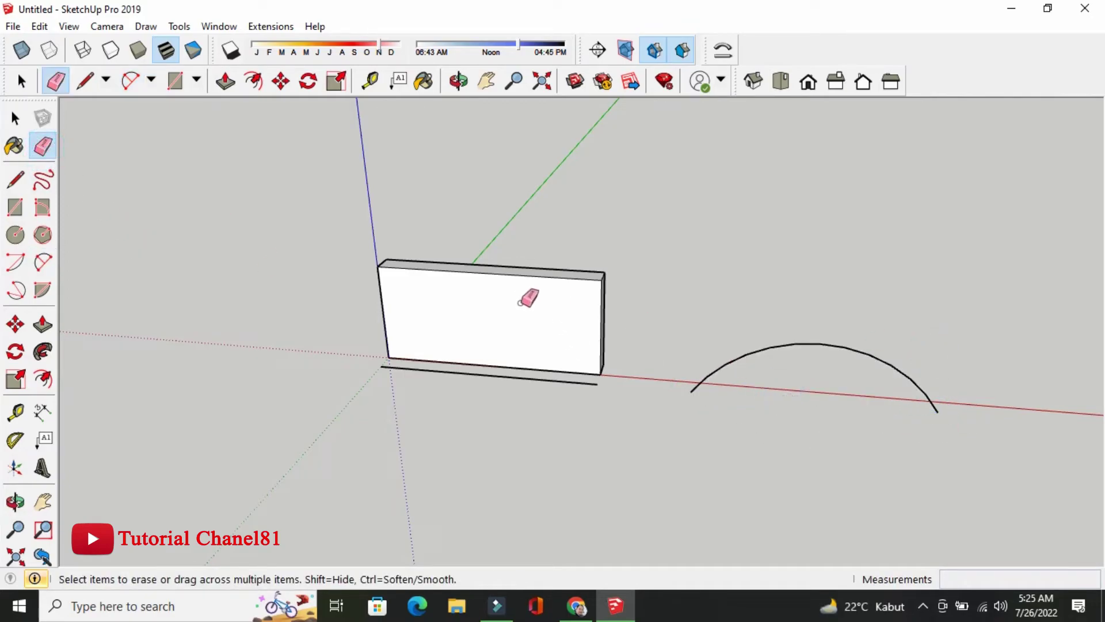
key(space)
click(21, 118)
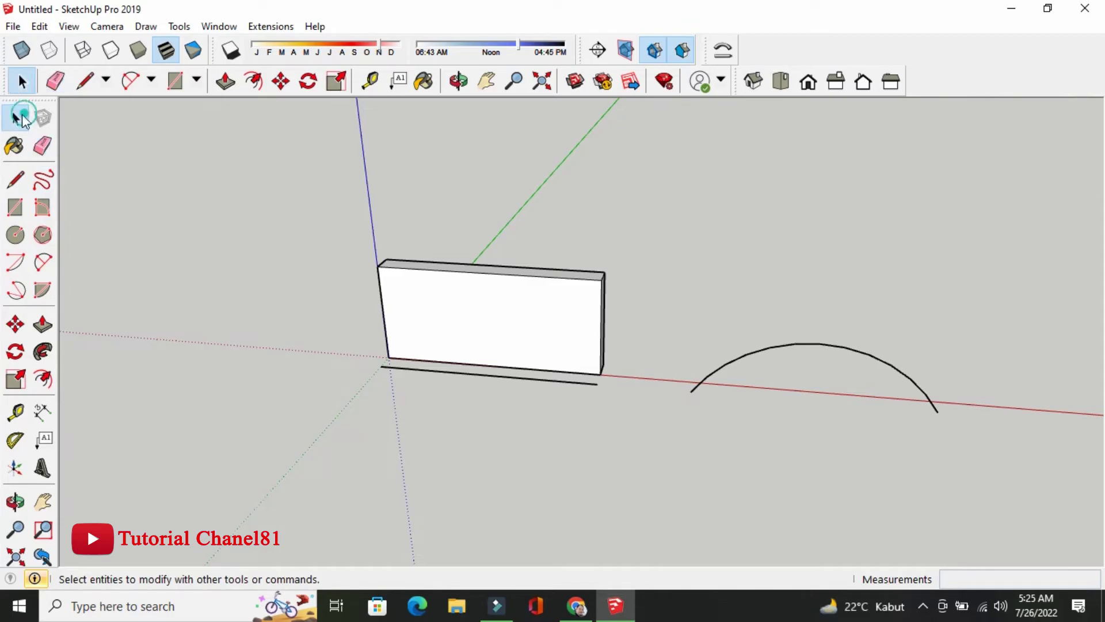
Shape Bender the box, using the line under it as baseline and the arc as curve
click(453, 290)
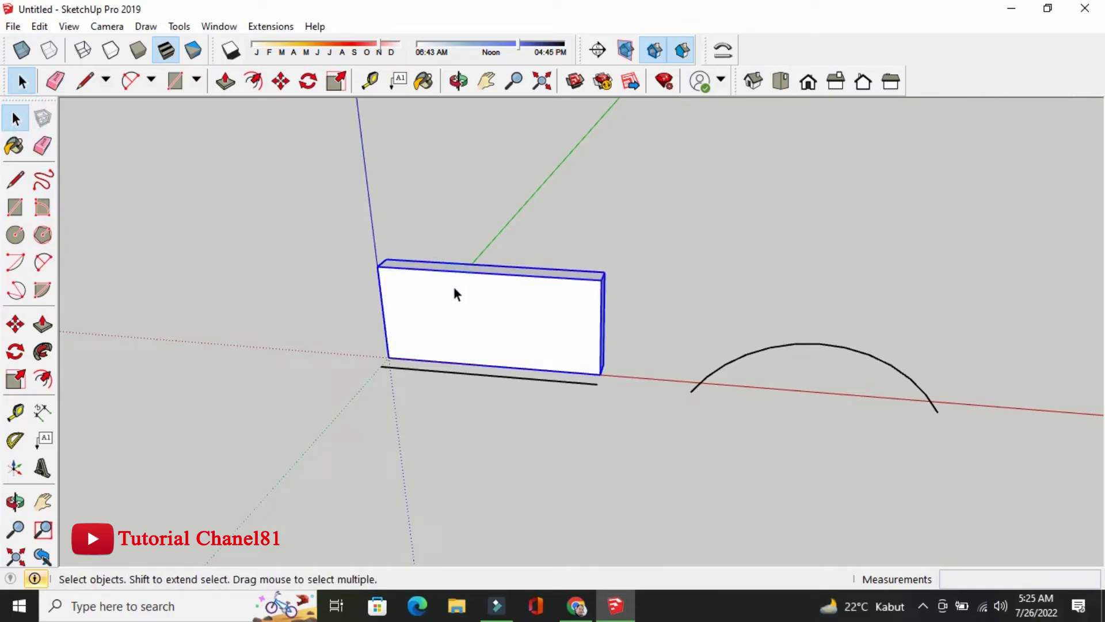
click(727, 53)
click(590, 384)
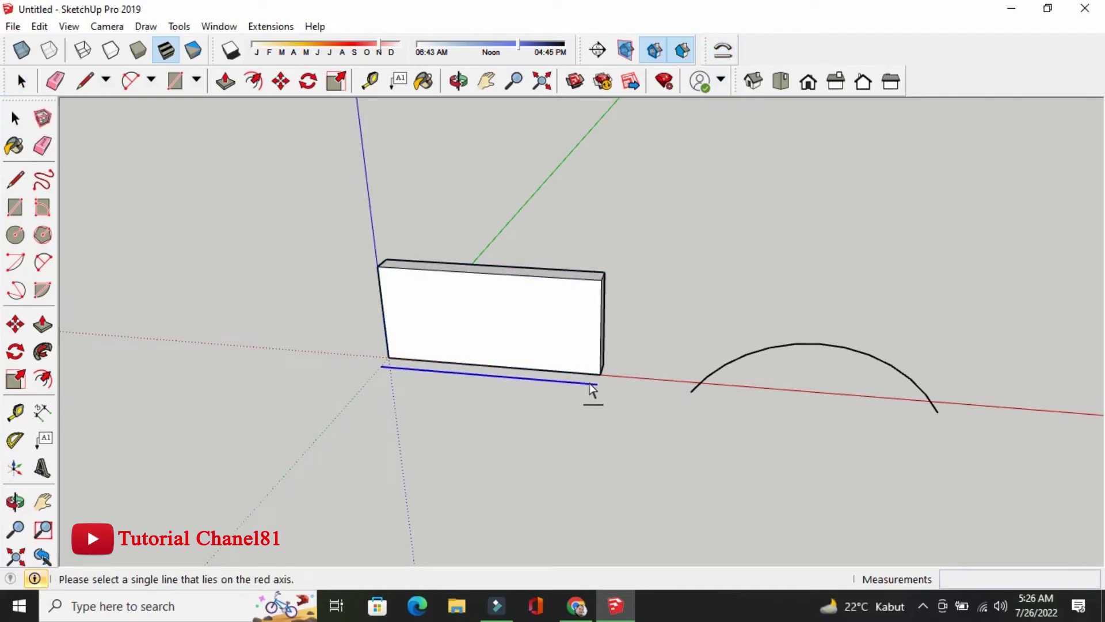
click(591, 384)
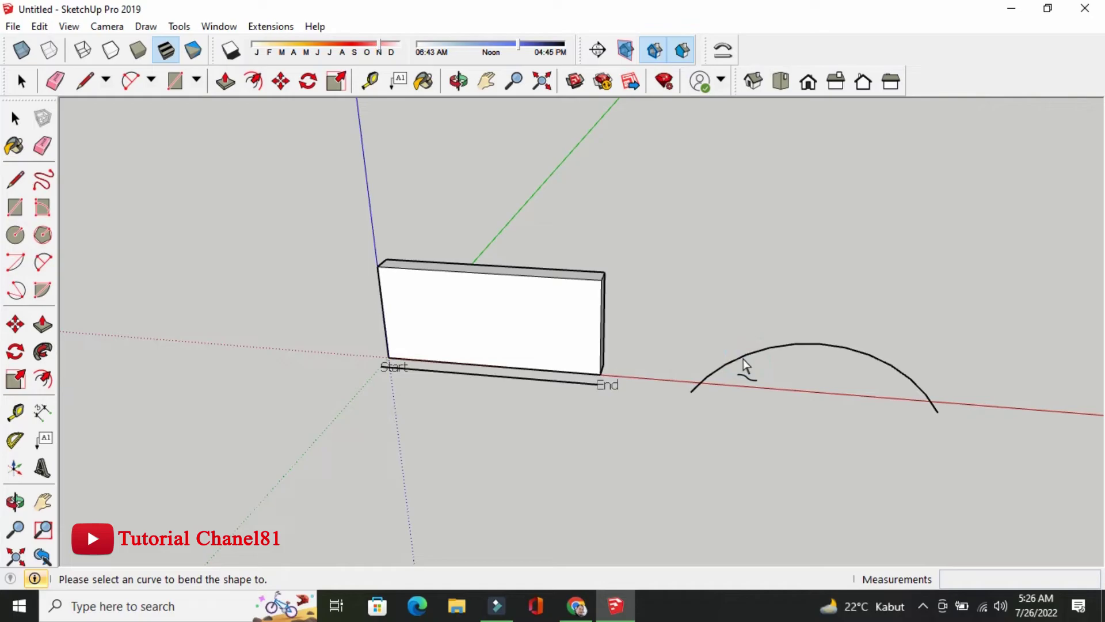
click(743, 359)
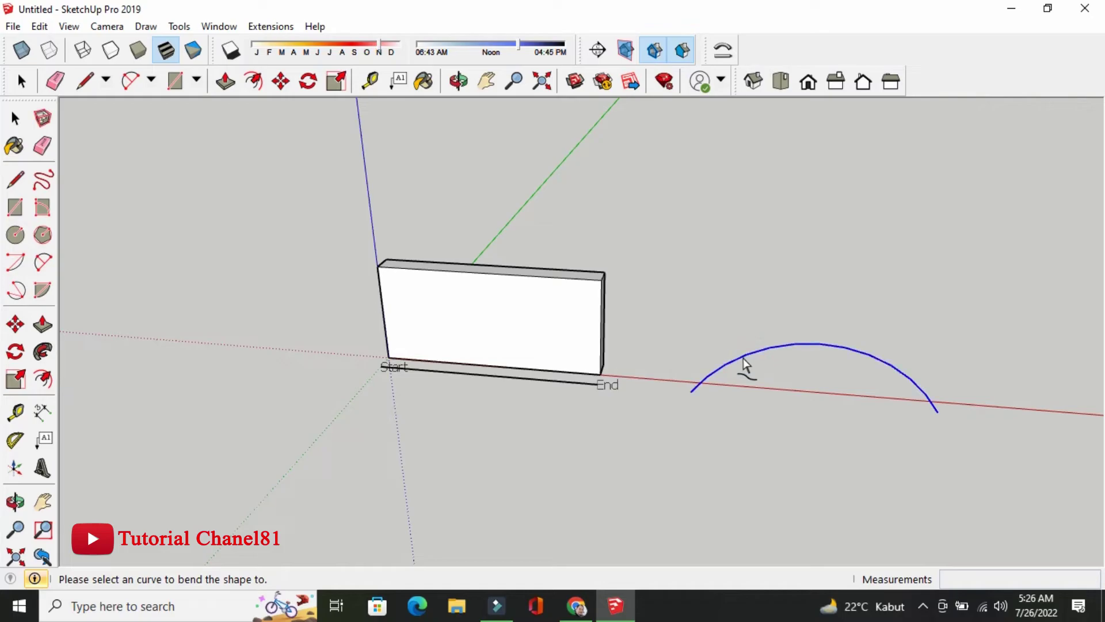
click(744, 359)
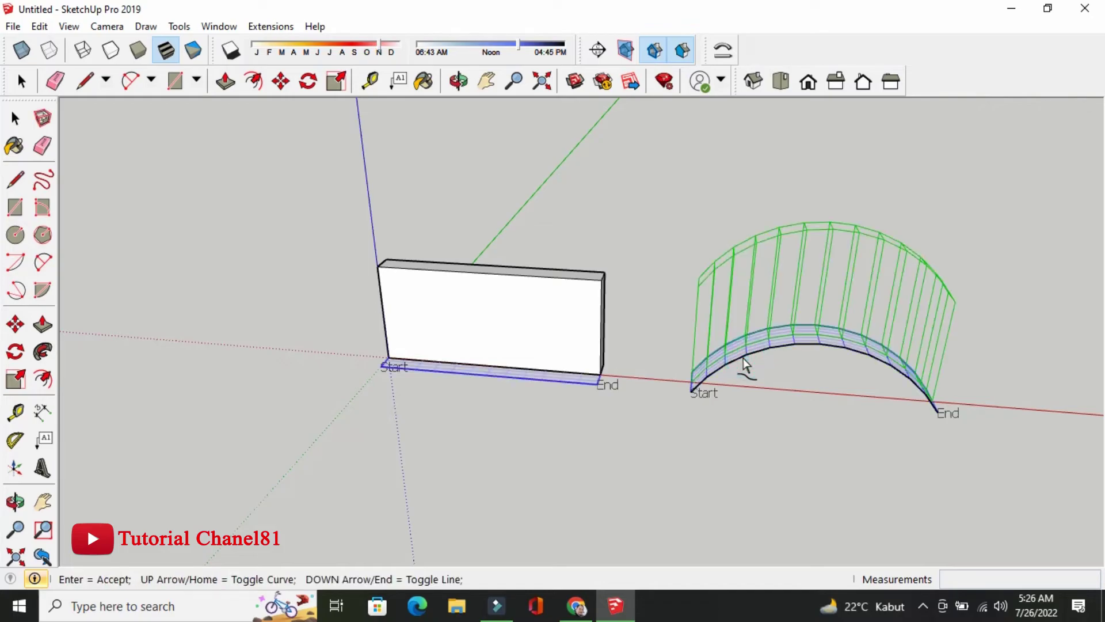
key(Return)
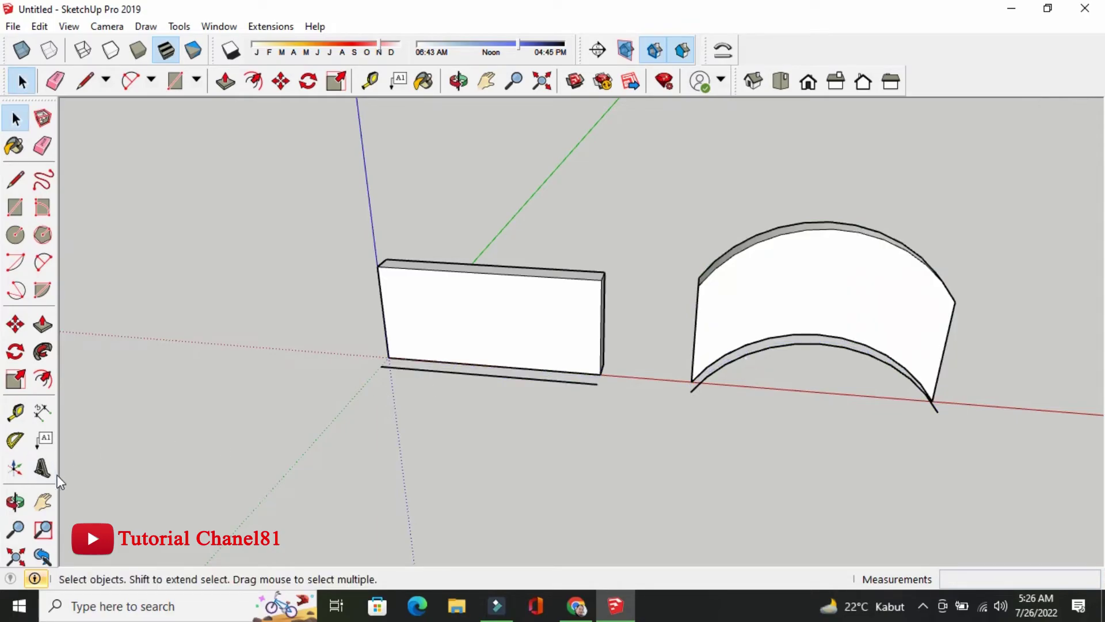
click(15, 501)
drag(495, 368, 516, 412)
mouse_move(719, 335)
mouse_down()
mouse_move(846, 353)
mouse_move(572, 372)
mouse_move(576, 361)
mouse_move(491, 474)
mouse_move(528, 385)
mouse_move(474, 357)
mouse_up()
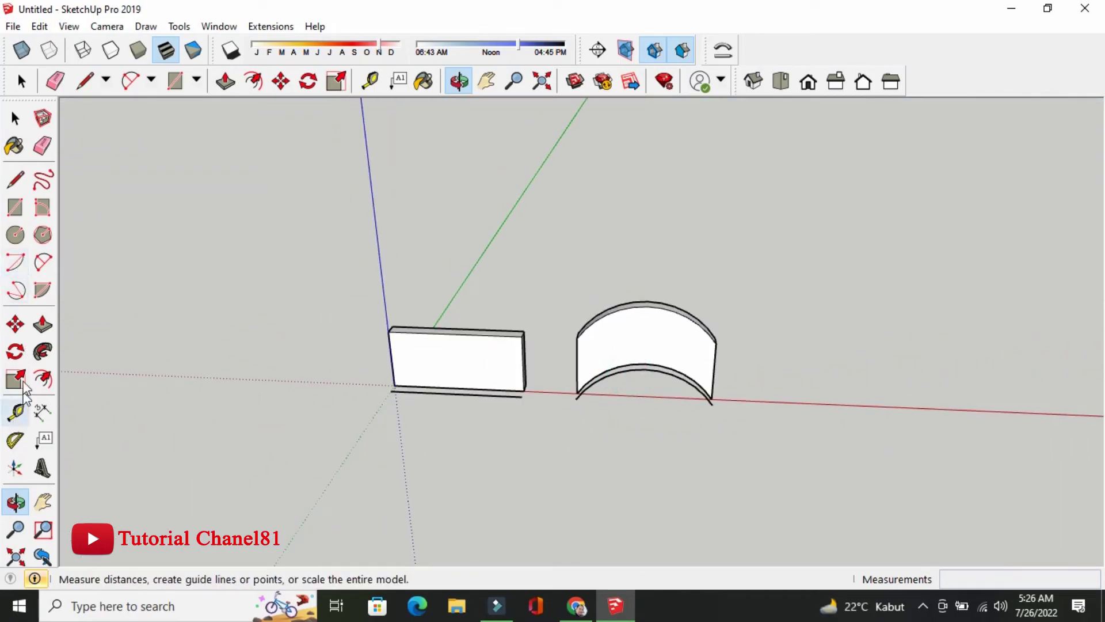
Draw a second arc with a 7.47 m bulge further along the red axis
click(43, 262)
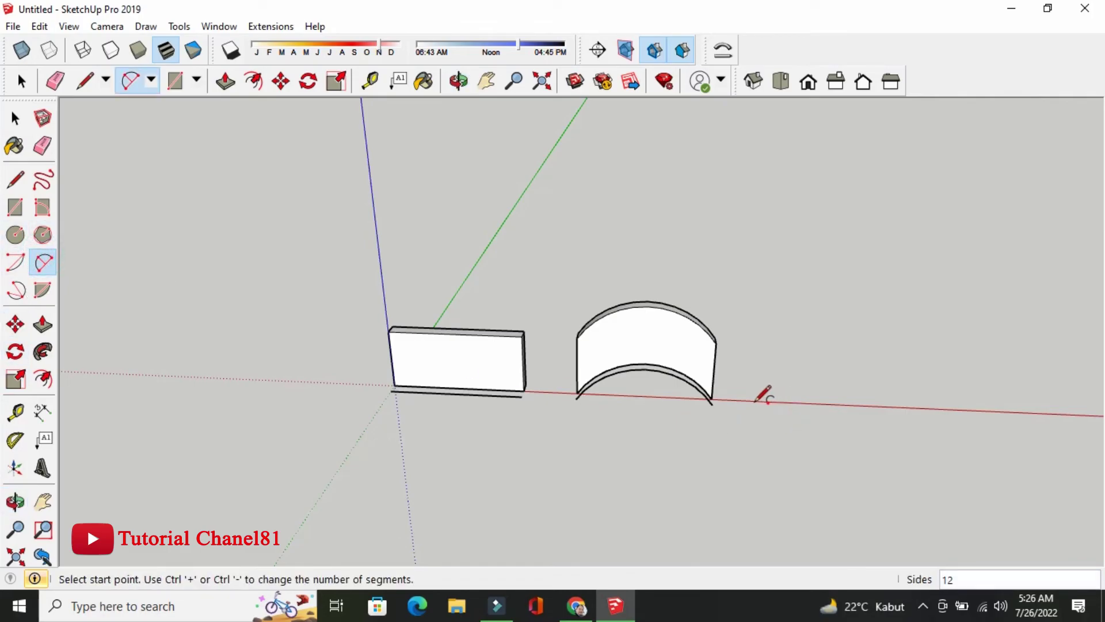
click(754, 401)
click(951, 410)
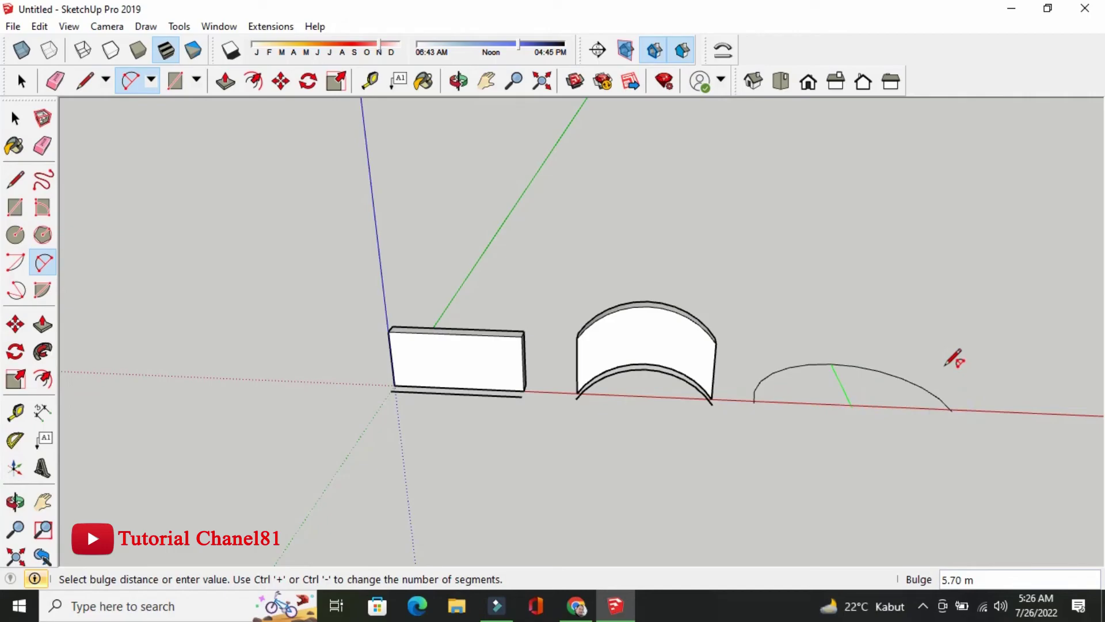
click(947, 357)
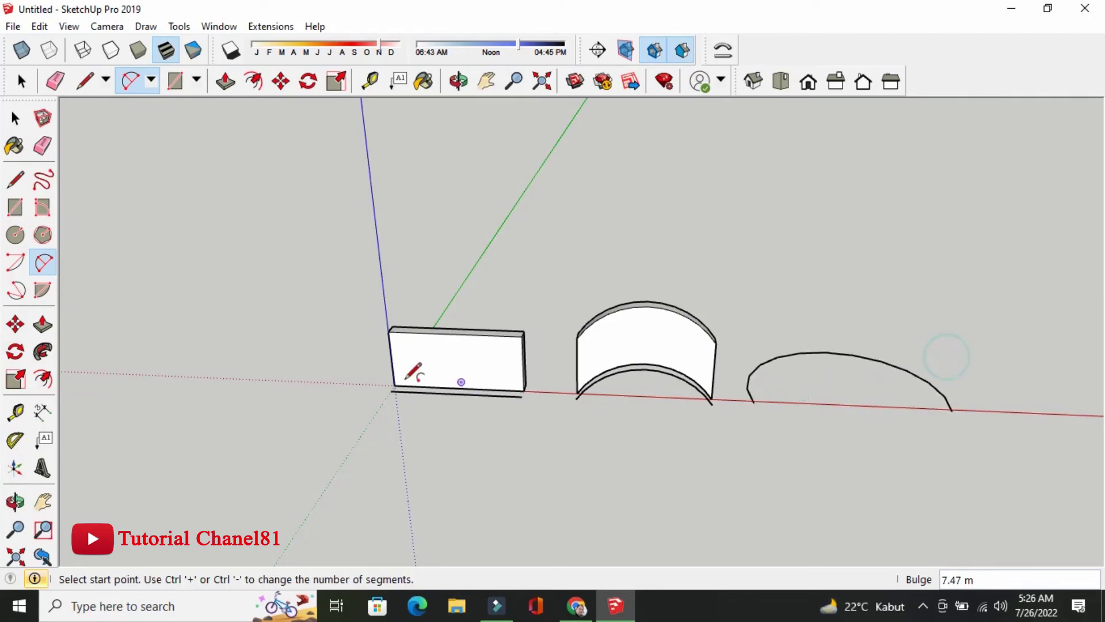
middle_drag(413, 372, 694, 436)
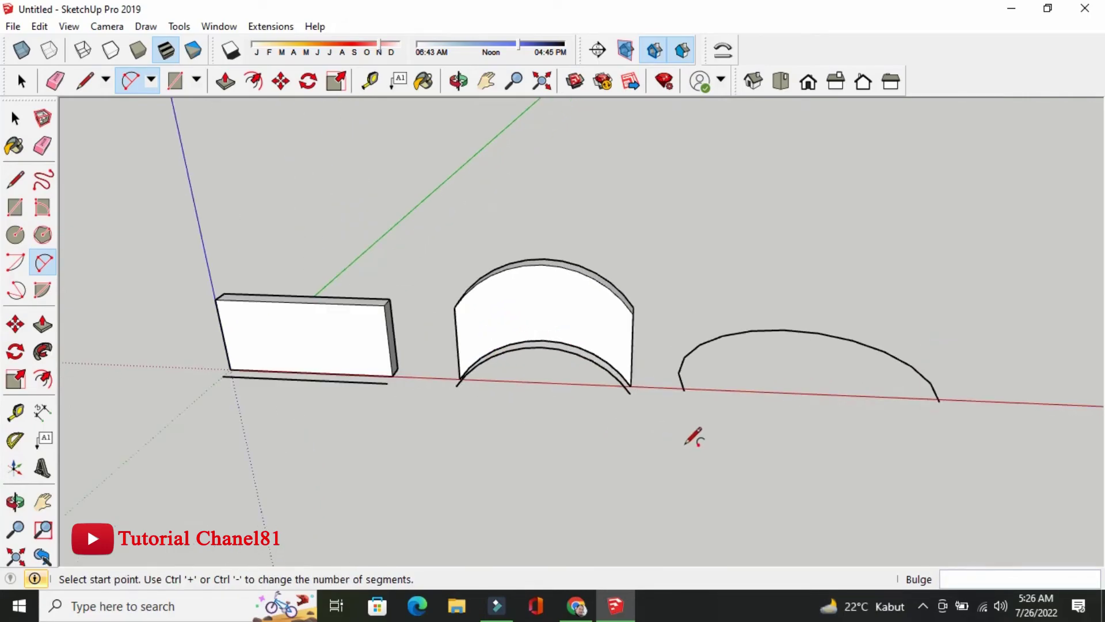
Shape Bender the box along the new arc, using the line under it as baseline
click(15, 119)
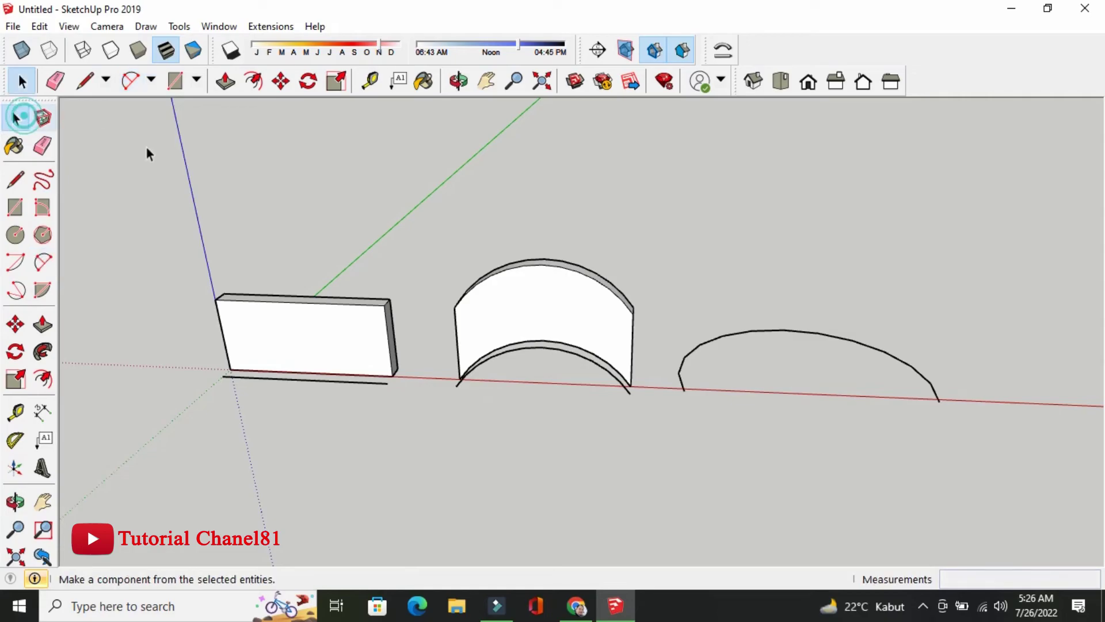
click(311, 323)
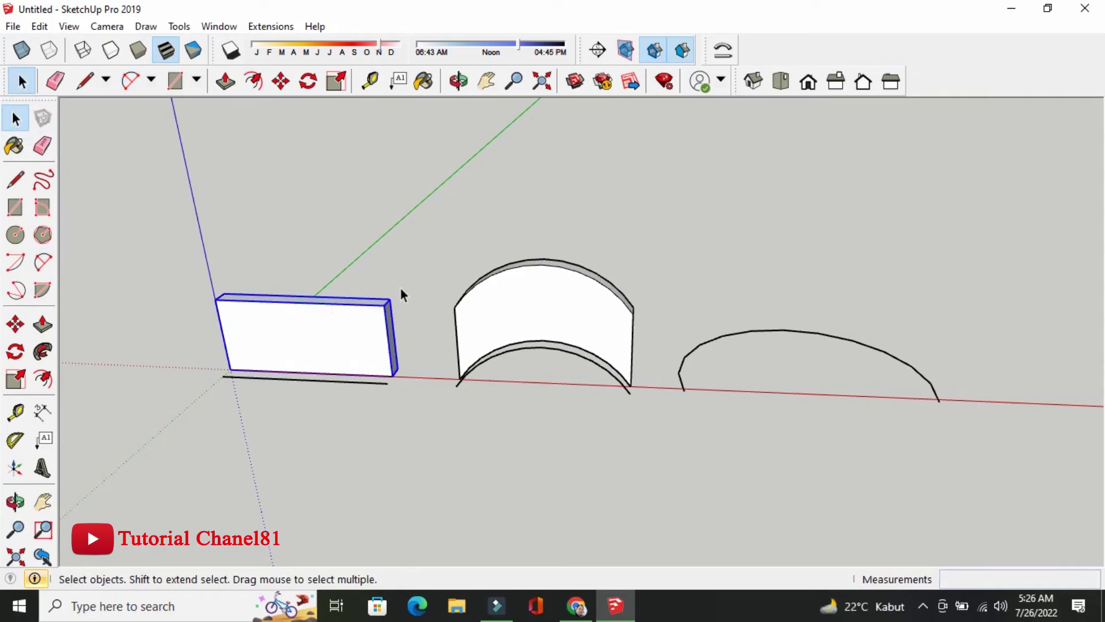
click(723, 51)
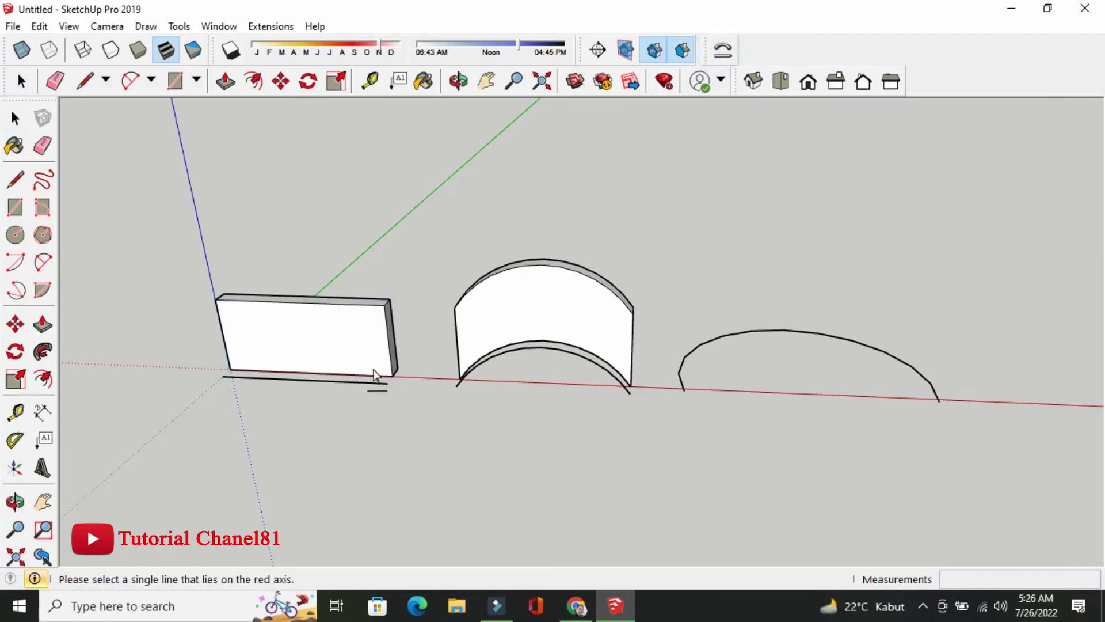
click(342, 383)
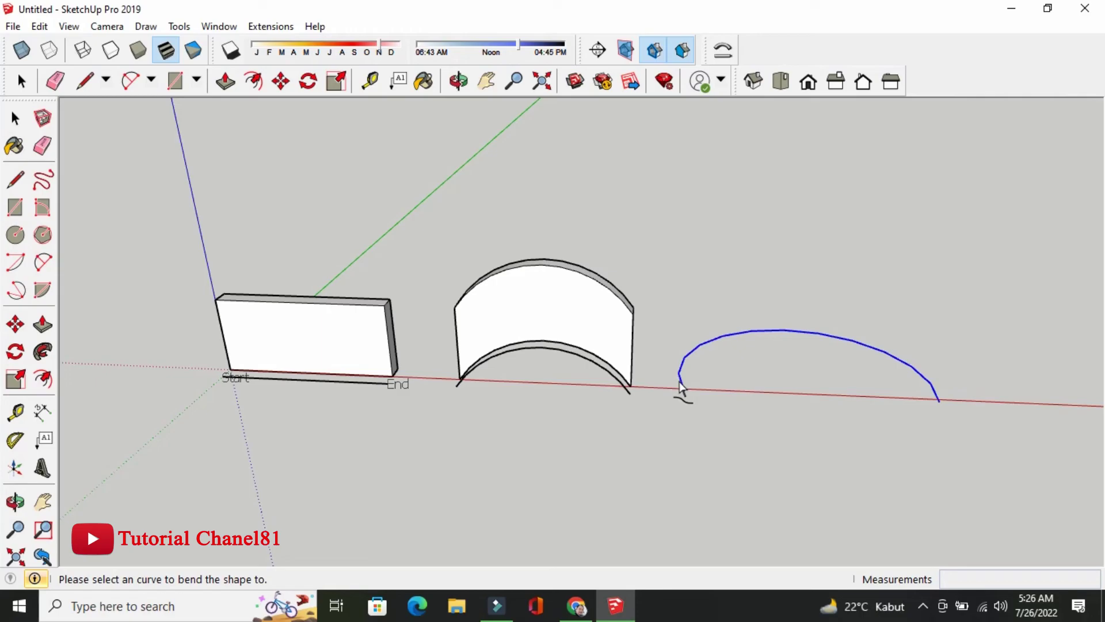
click(680, 384)
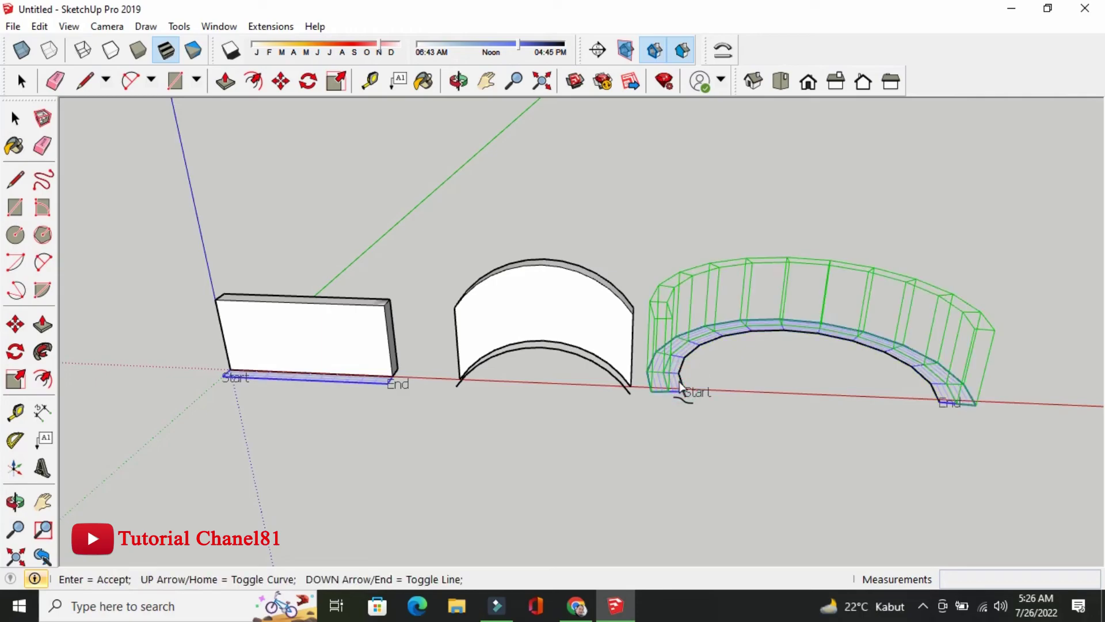
key(Return)
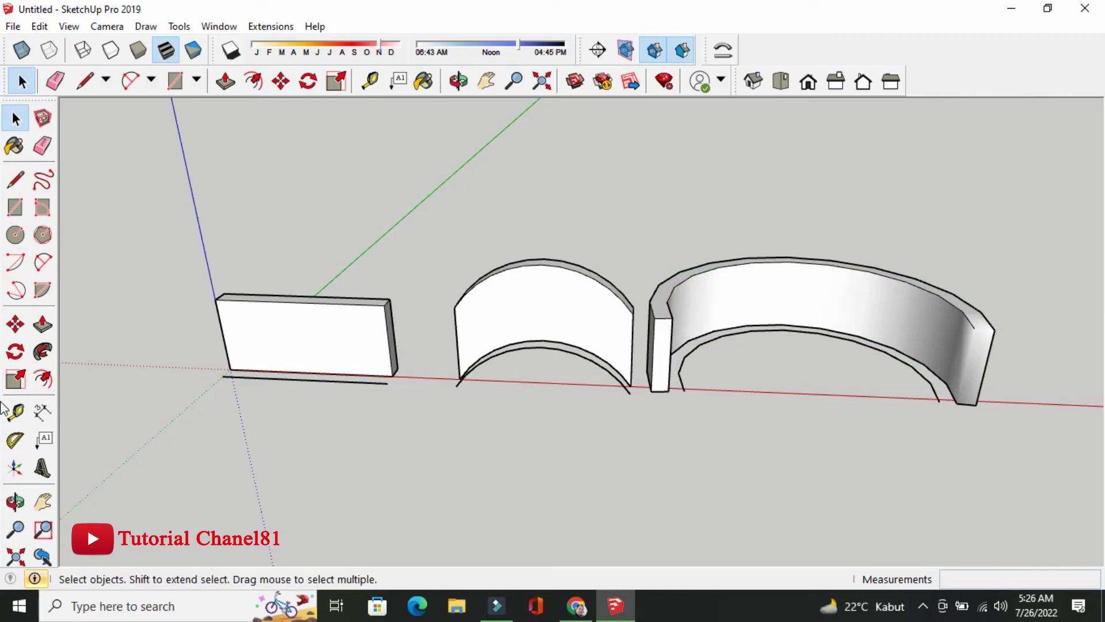
Orbit around the flat box and the tightly arched and wide bent walls to inspect them
click(16, 503)
mouse_move(333, 382)
mouse_down()
mouse_move(489, 409)
mouse_move(451, 402)
mouse_move(190, 486)
mouse_move(619, 415)
mouse_move(439, 399)
mouse_move(523, 362)
mouse_move(609, 380)
mouse_move(487, 340)
mouse_move(745, 298)
mouse_move(762, 318)
mouse_up()
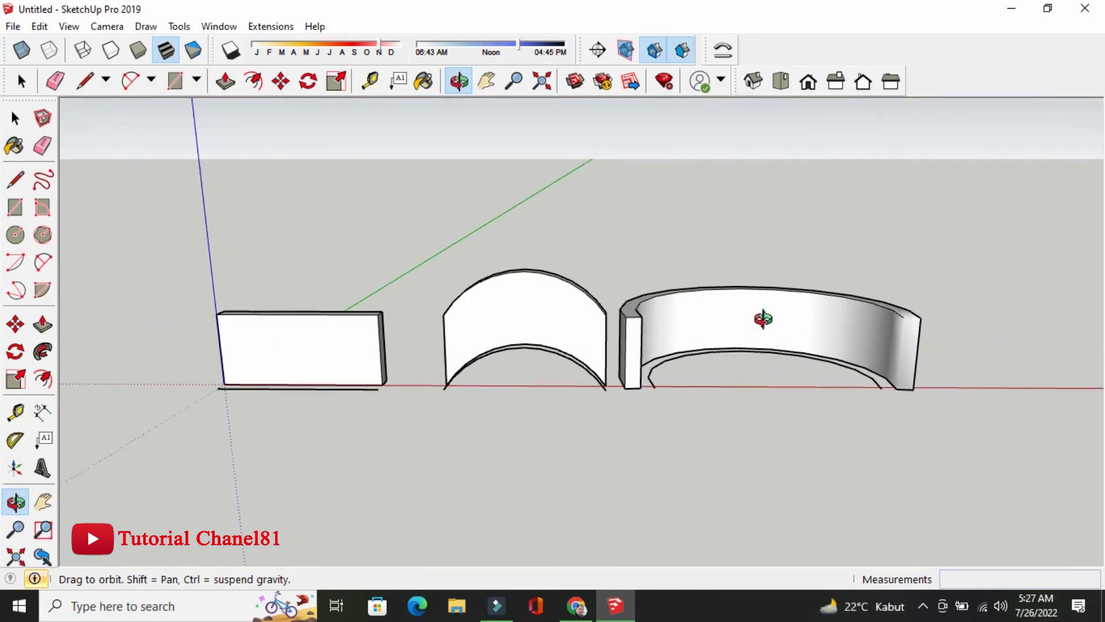
mouse_move(632, 340)
mouse_down()
mouse_move(779, 399)
mouse_move(747, 420)
mouse_up()
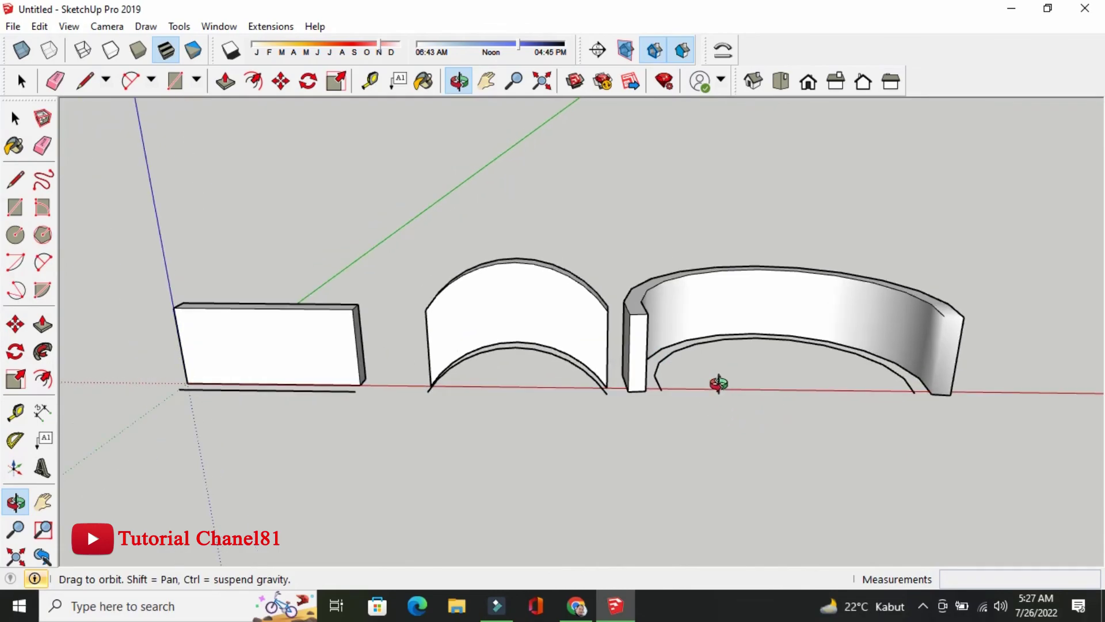
drag(718, 382, 716, 412)
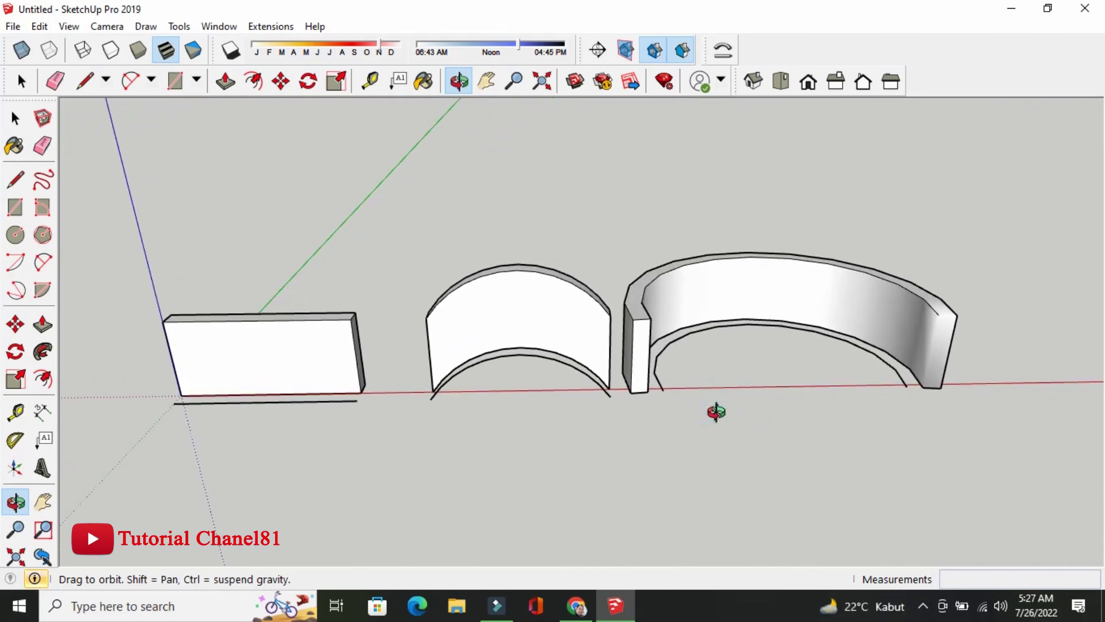